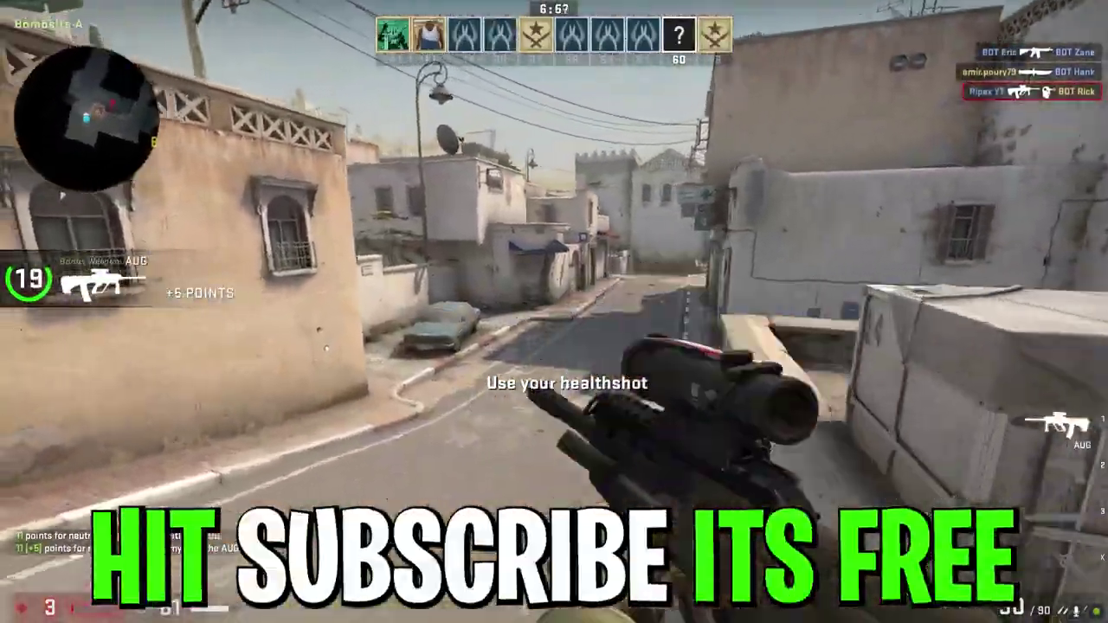
- Switch to the knife, then pull out and inject the Medi-Shot to restore health
{"action": "key", "text": "3"}
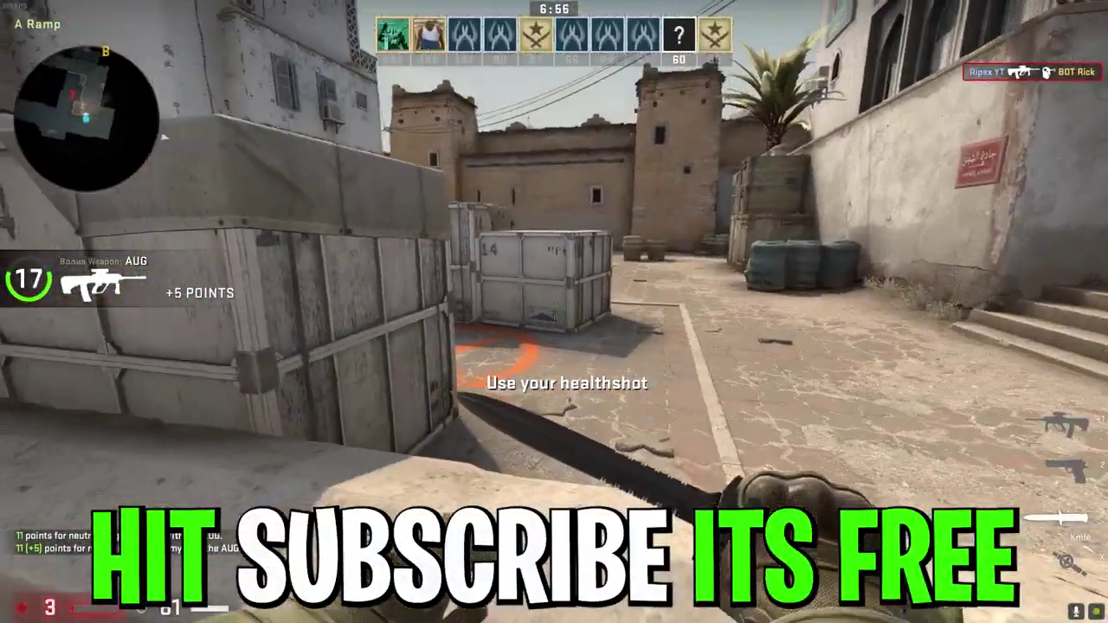
{"action": "key", "text": "x"}
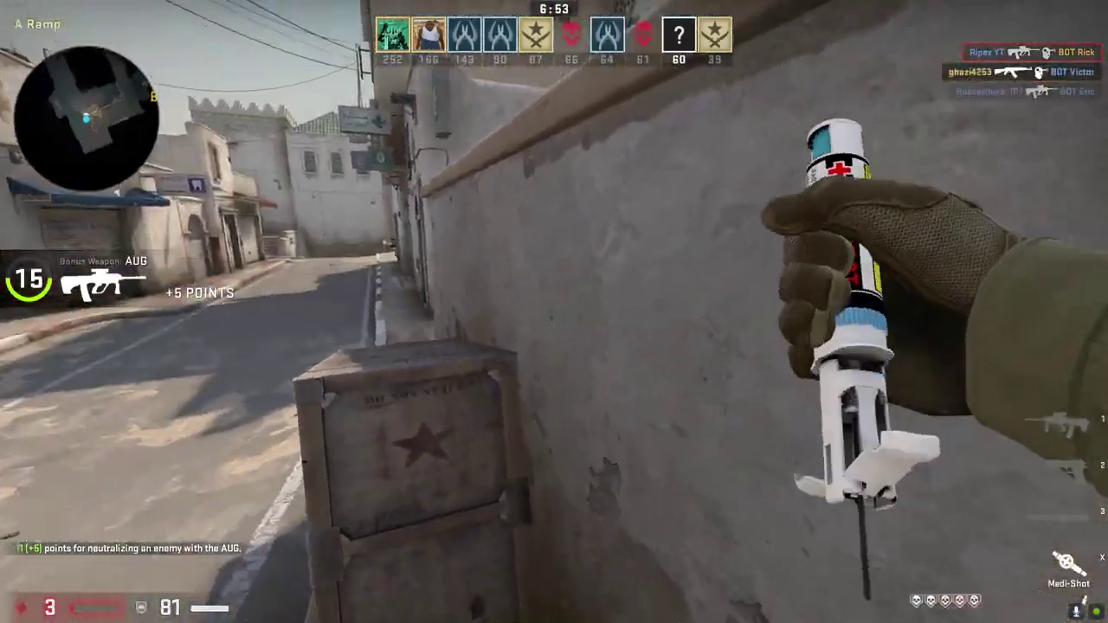
{"action": "left_click", "coordinate": [553, 312]}
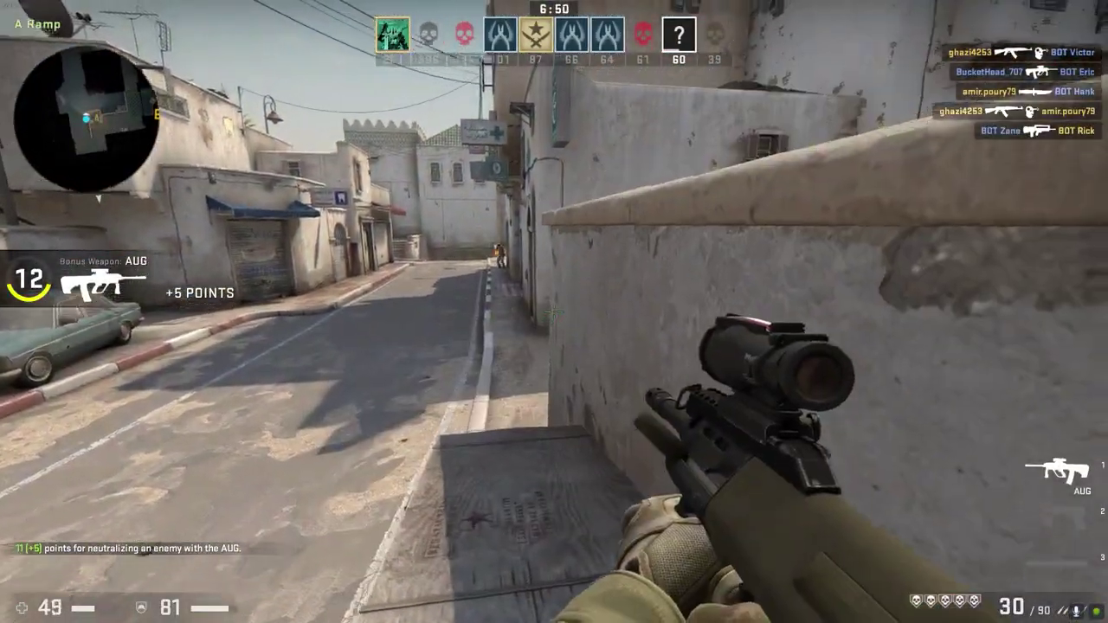
- Scope the AUG and shoot the enemy bot on A Ramp until it dies
{"action": "right_click", "coordinate": [554, 312]}
{"action": "right_click", "coordinate": [554, 312]}
{"action": "left_click", "coordinate": [554, 311]}
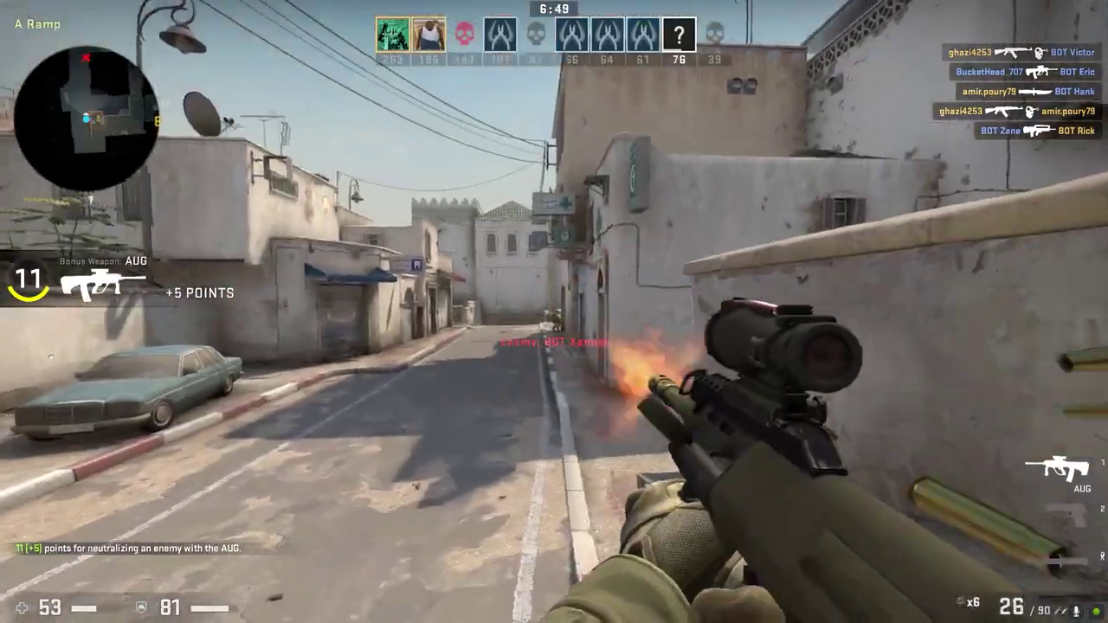
{"action": "right_click", "coordinate": [554, 311]}
{"action": "left_click", "coordinate": [554, 311]}
{"action": "right_click", "coordinate": [554, 312]}
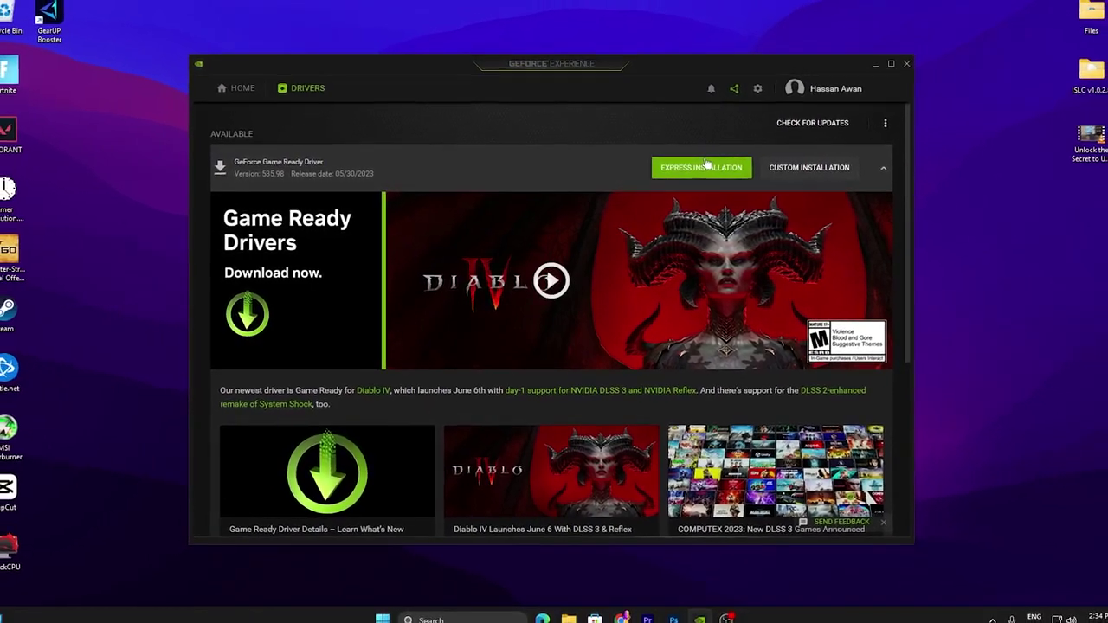
- Search 'nvidia' in a new Chrome tab and look up the GPU's latest Game Ready Driver, 535.98
{"action": "left_click", "coordinate": [620, 610]}
{"action": "left_click", "coordinate": [157, 9]}
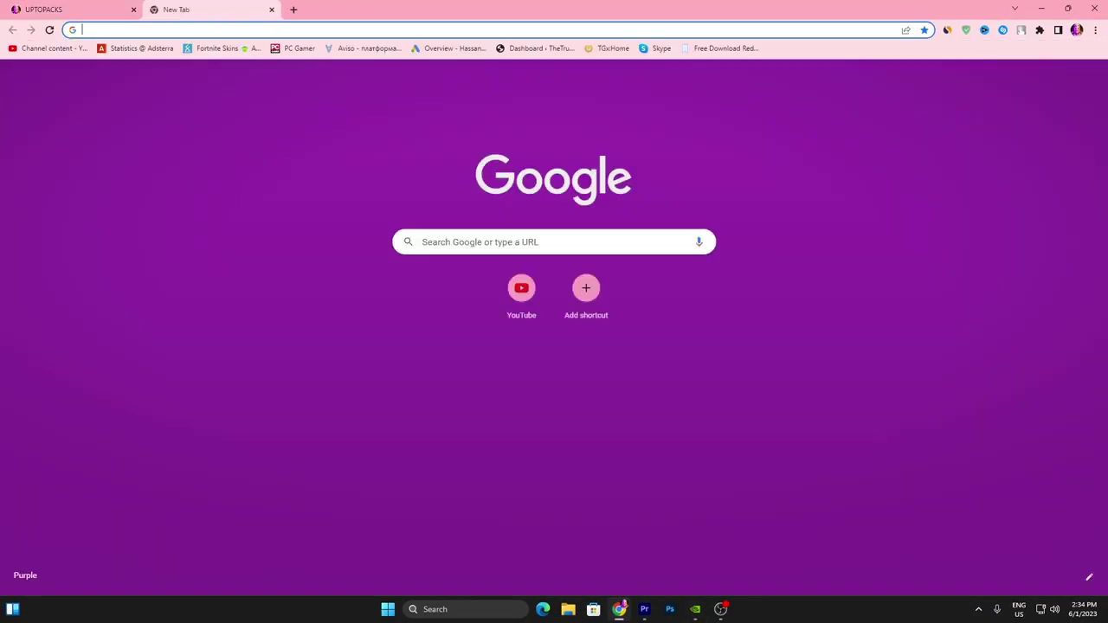
{"action": "type", "text": "nvidia"}
{"action": "key", "text": "Return"}
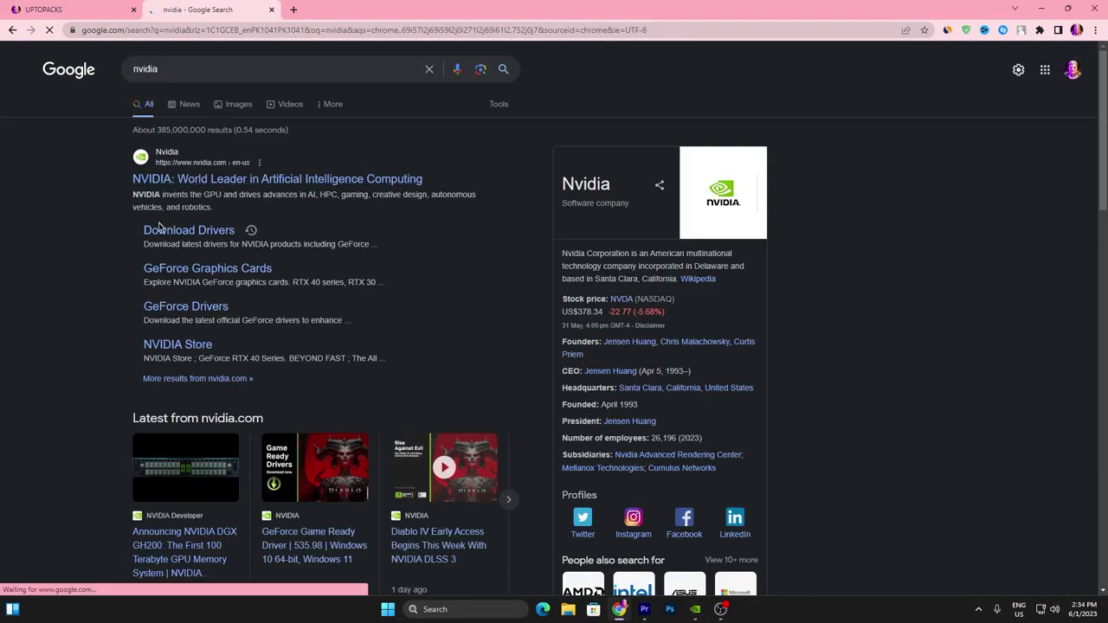
{"action": "left_click", "coordinate": [177, 232]}
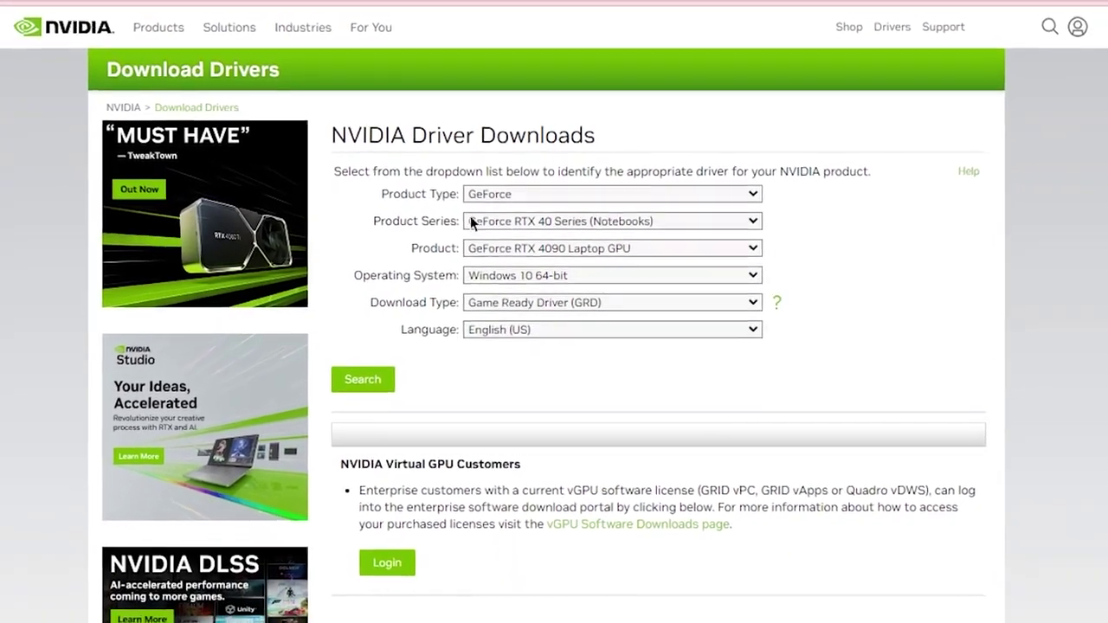
{"action": "left_click", "coordinate": [388, 357]}
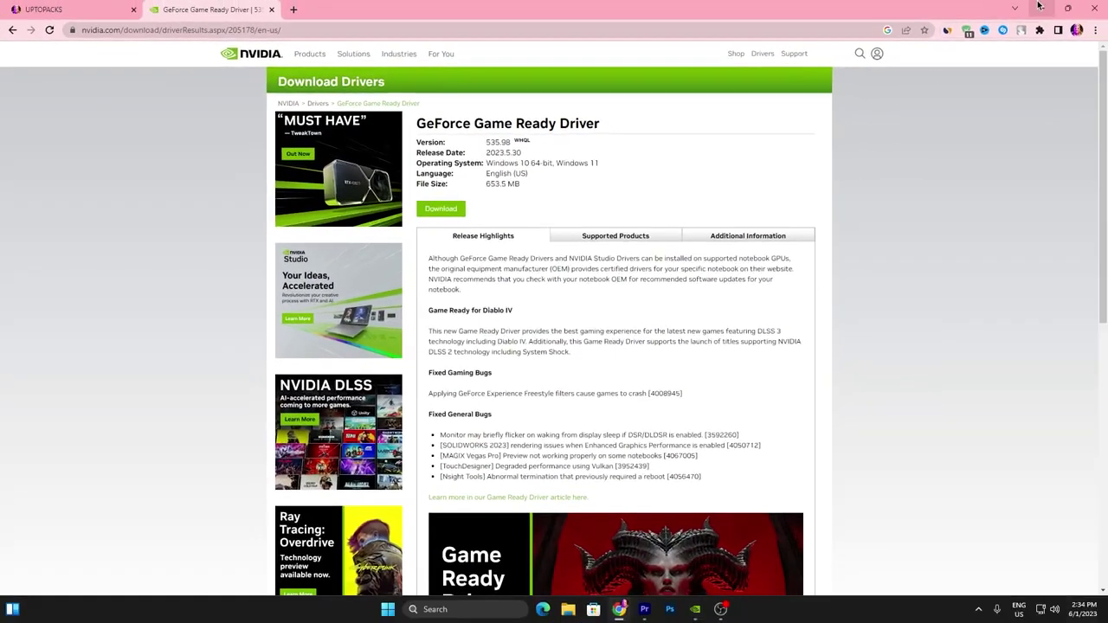
{"action": "left_click", "coordinate": [1041, 7]}
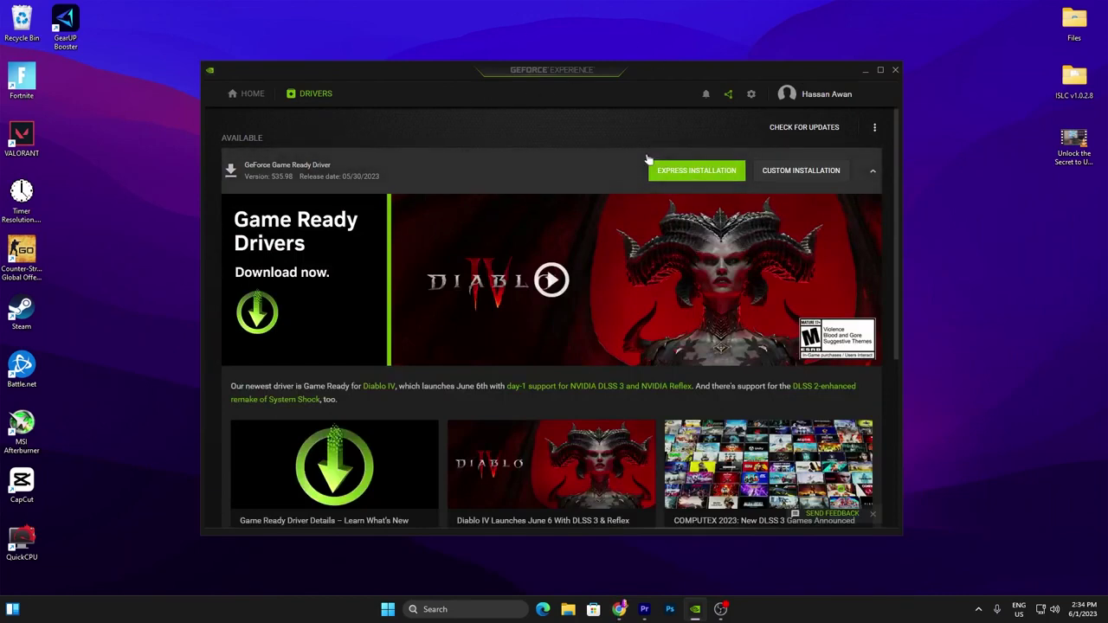
- Start the Express Installation of driver 535.98, then switch Chrome to the UPTOPACKS tab
{"action": "left_click", "coordinate": [688, 174]}
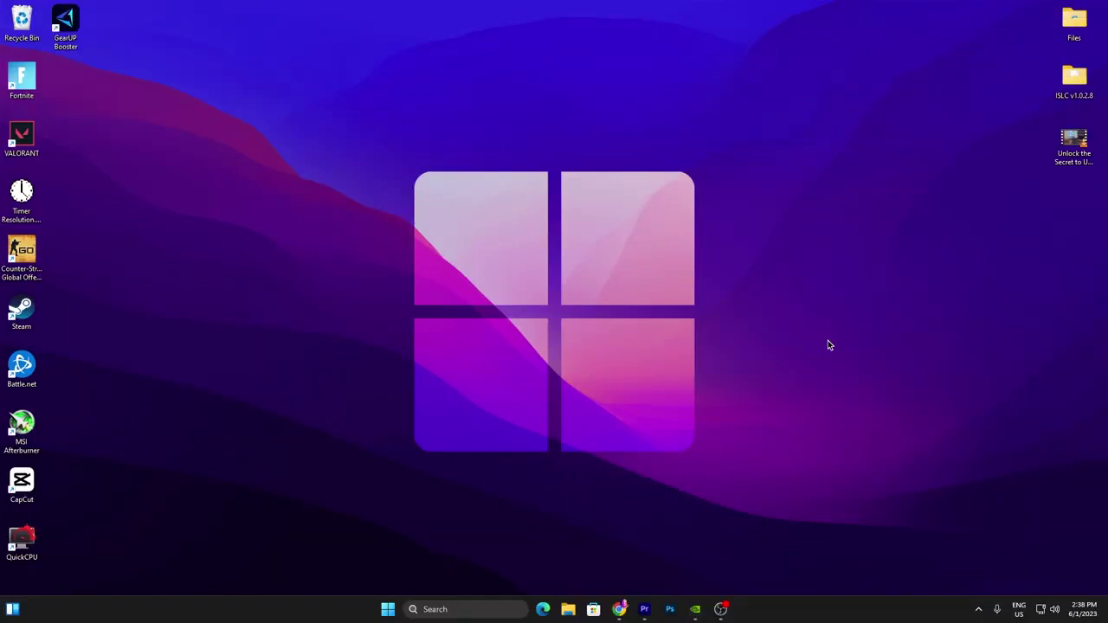
{"action": "left_click", "coordinate": [622, 609]}
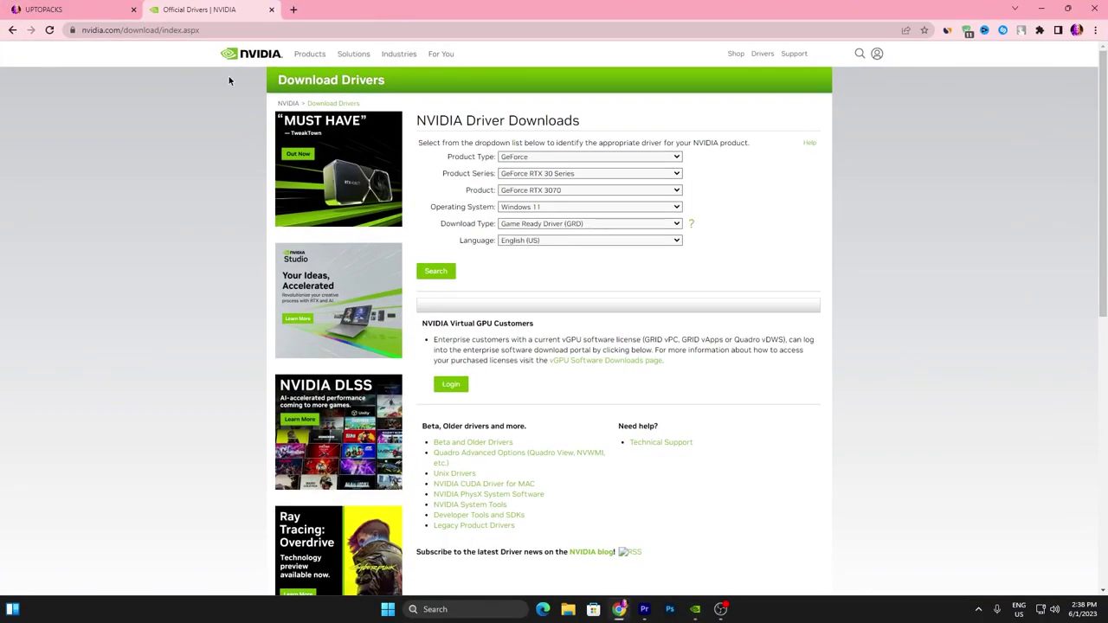
{"action": "left_click", "coordinate": [65, 6]}
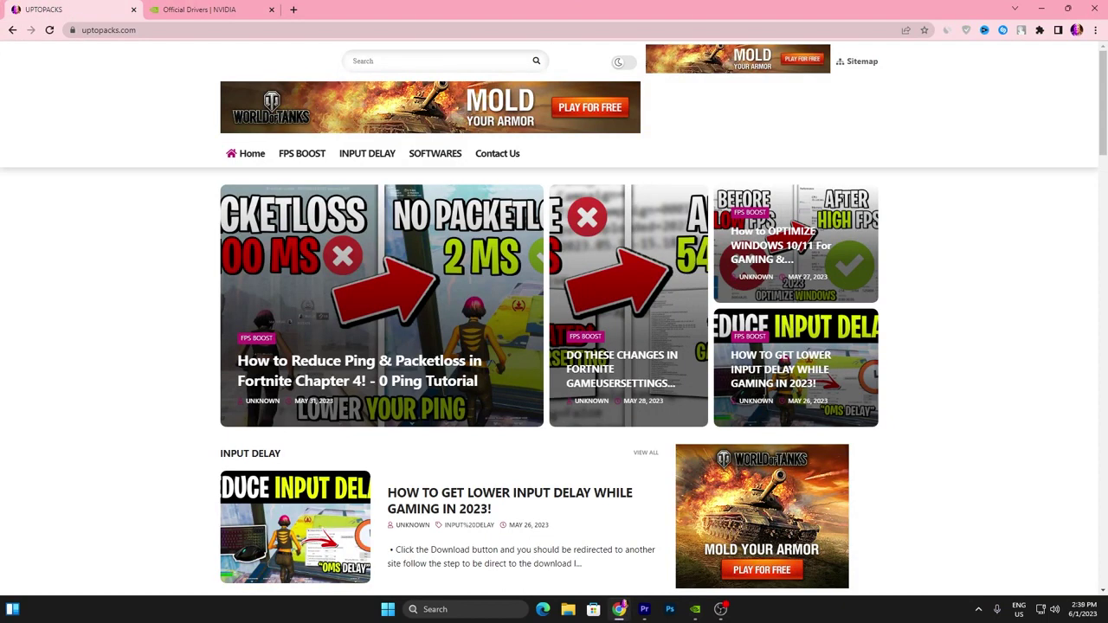
- Search UPTOPACKS for 'nvidia', open the Best NVIDIA Control Panel post, and follow its Disable GPU Power Throttle link
{"action": "left_click", "coordinate": [364, 61]}
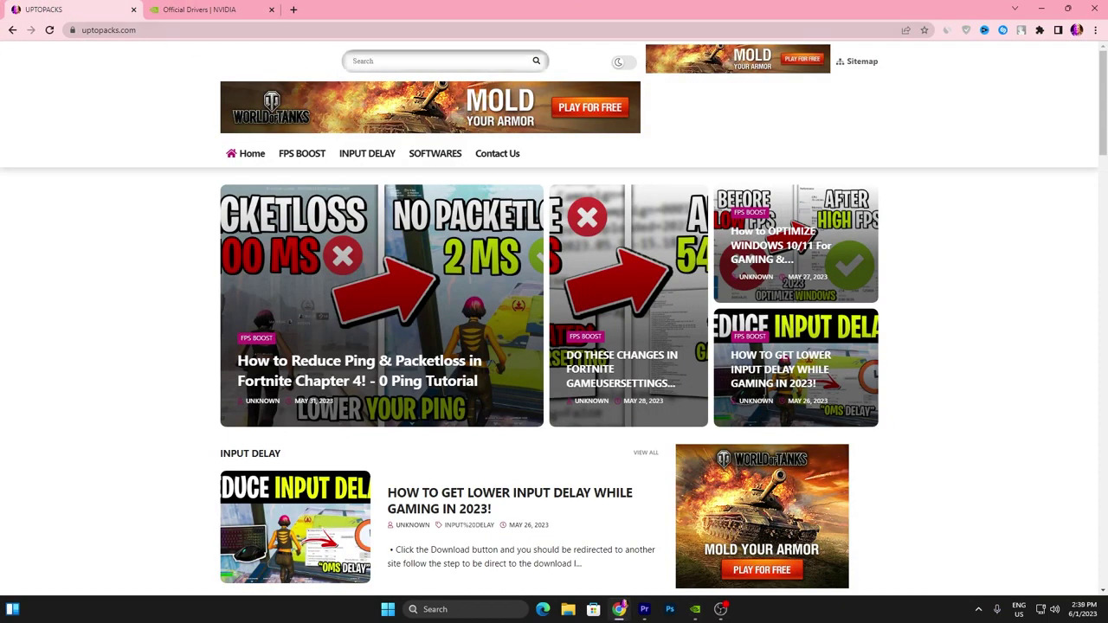
{"action": "type", "text": "nvidia"}
{"action": "key", "text": "Return"}
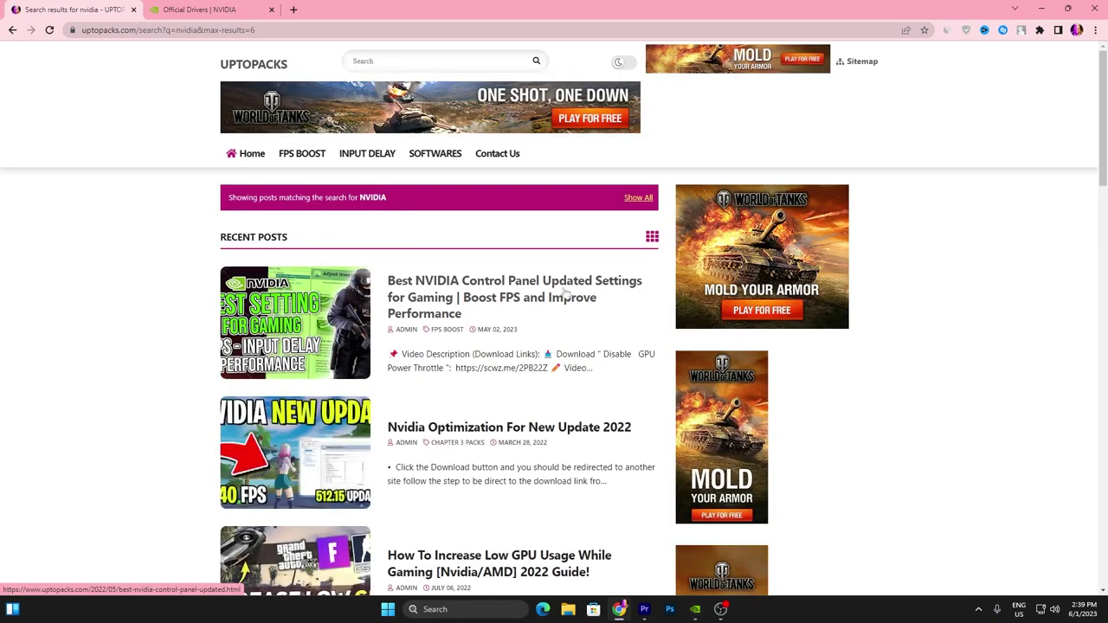
{"action": "left_click", "coordinate": [288, 309]}
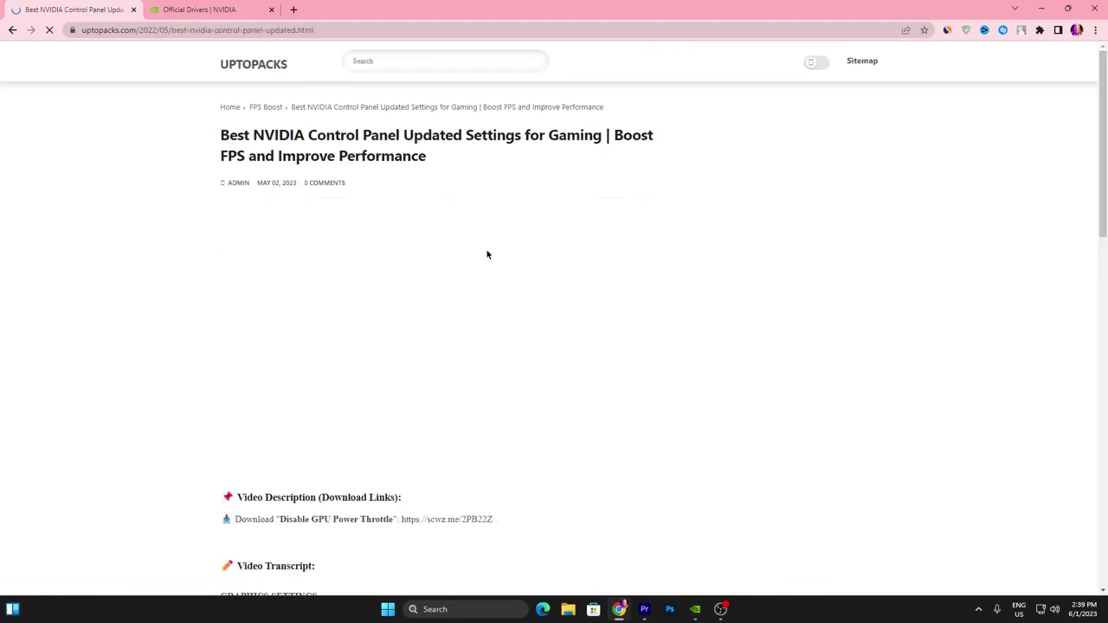
{"action": "scroll", "coordinate": [489, 250], "scroll_direction": "down", "scroll_amount": 5}
{"action": "scroll", "coordinate": [256, 398], "scroll_direction": "up", "scroll_amount": 5}
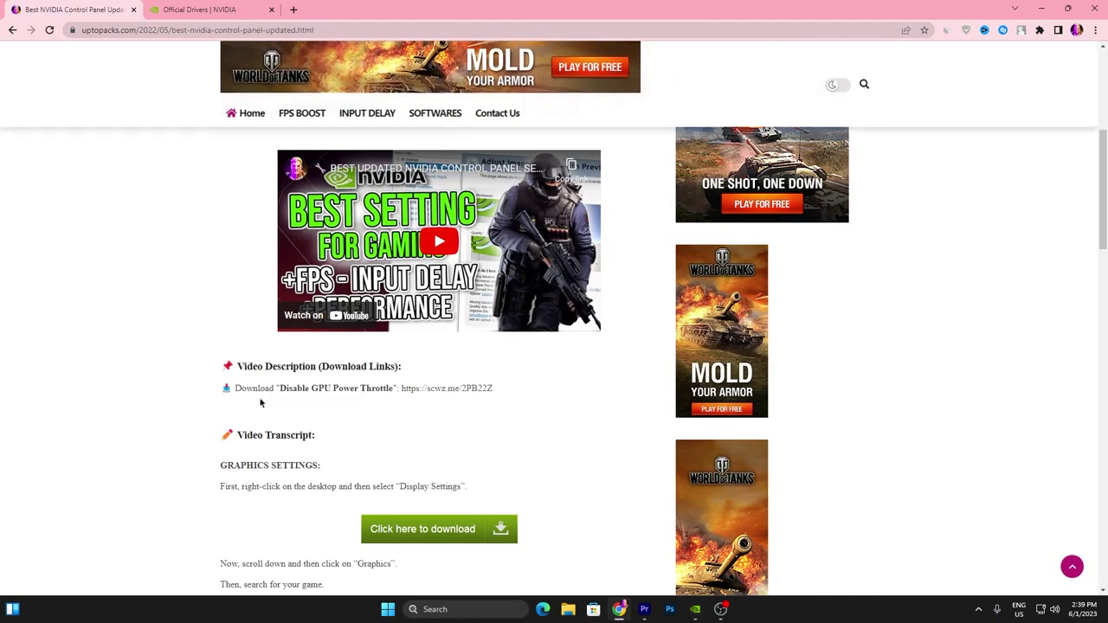
{"action": "left_click", "coordinate": [427, 391]}
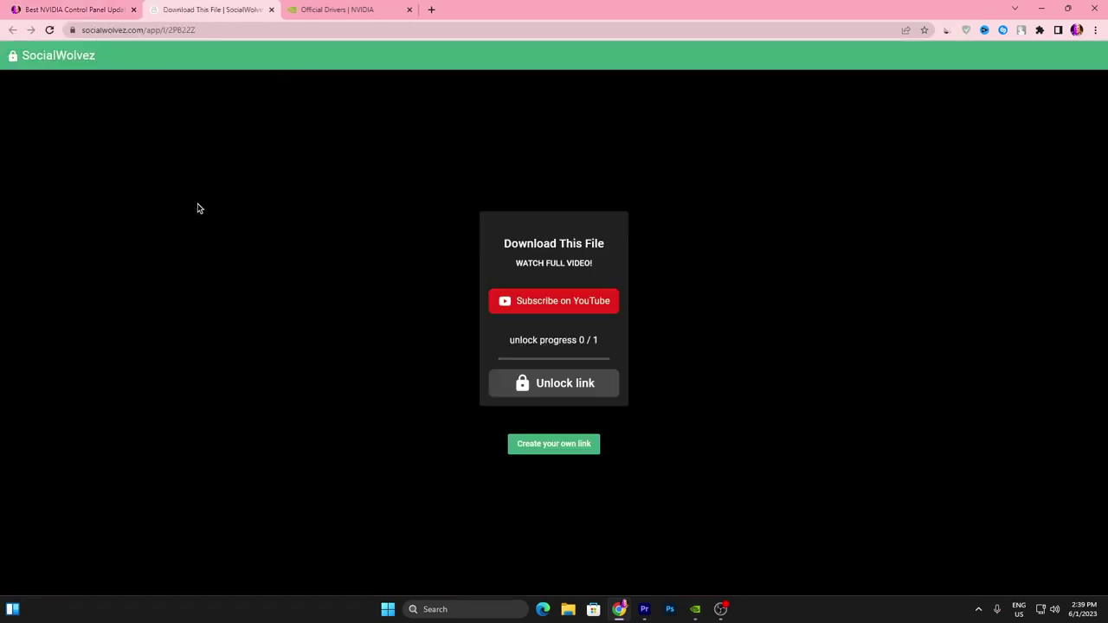
- Subscribe on YouTube to unlock the link, then download Disable GPU Power Throttle.rar from Google Drive
{"action": "left_click", "coordinate": [561, 308]}
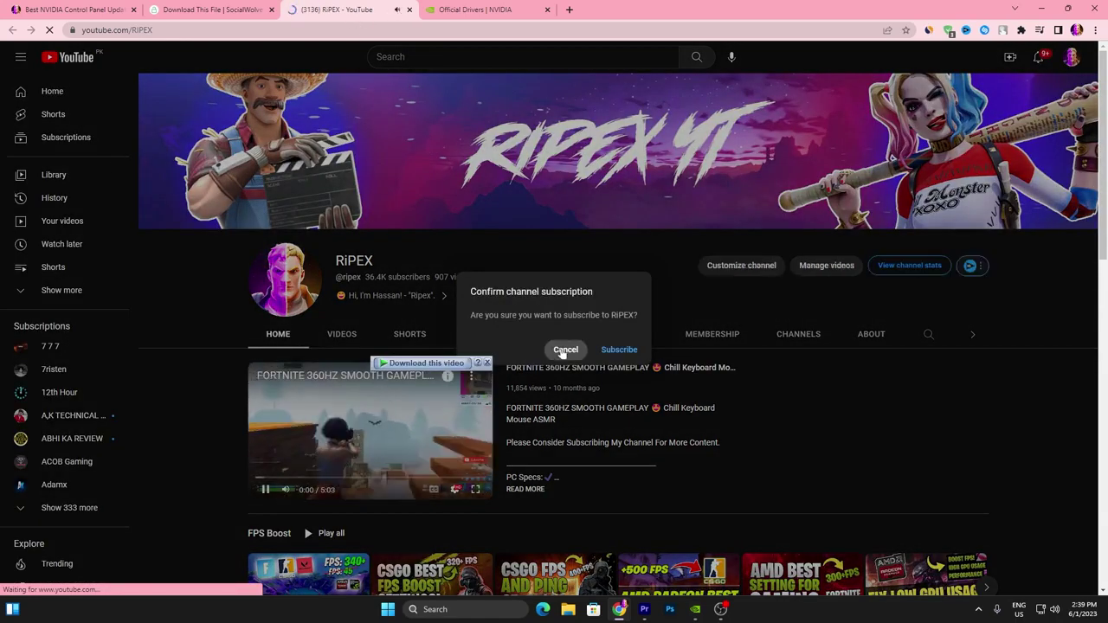
{"action": "left_click", "coordinate": [635, 349]}
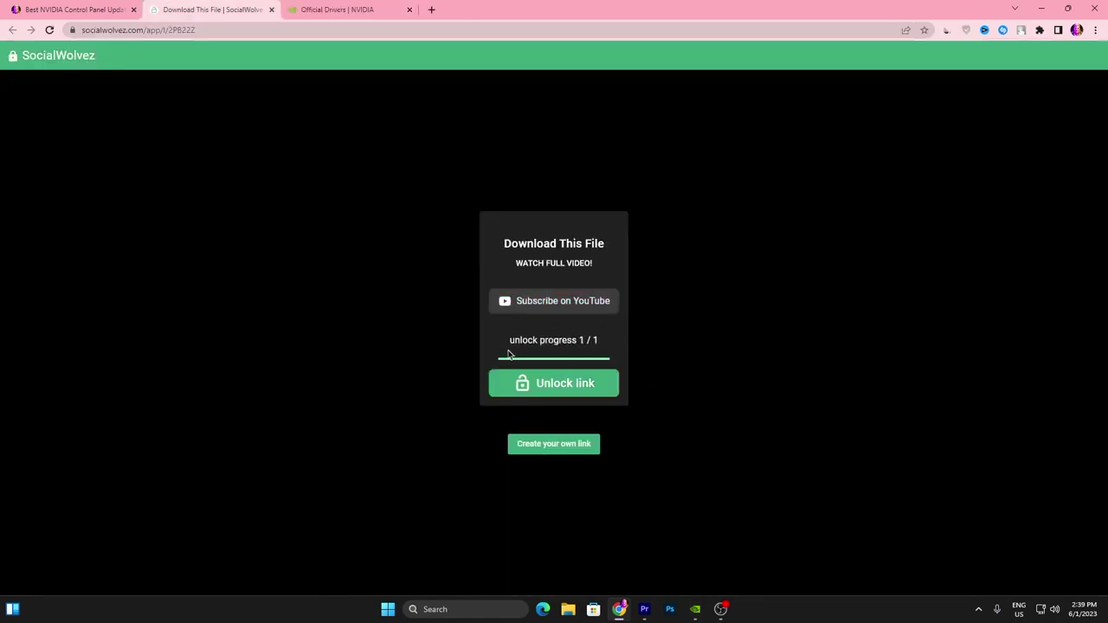
{"action": "left_click", "coordinate": [567, 385]}
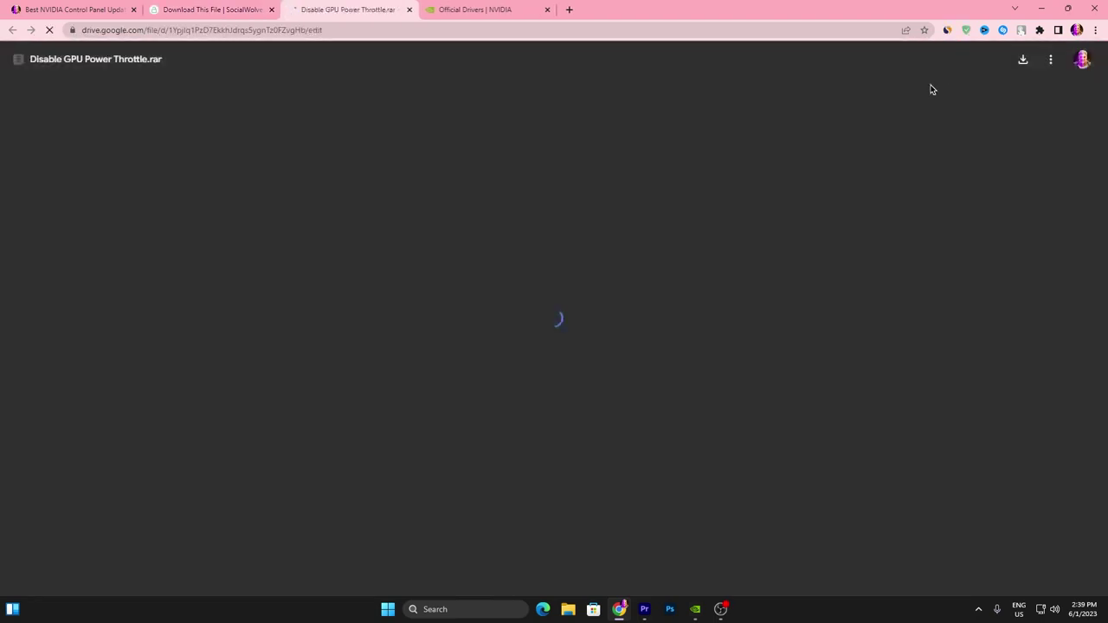
{"action": "left_click", "coordinate": [1023, 60]}
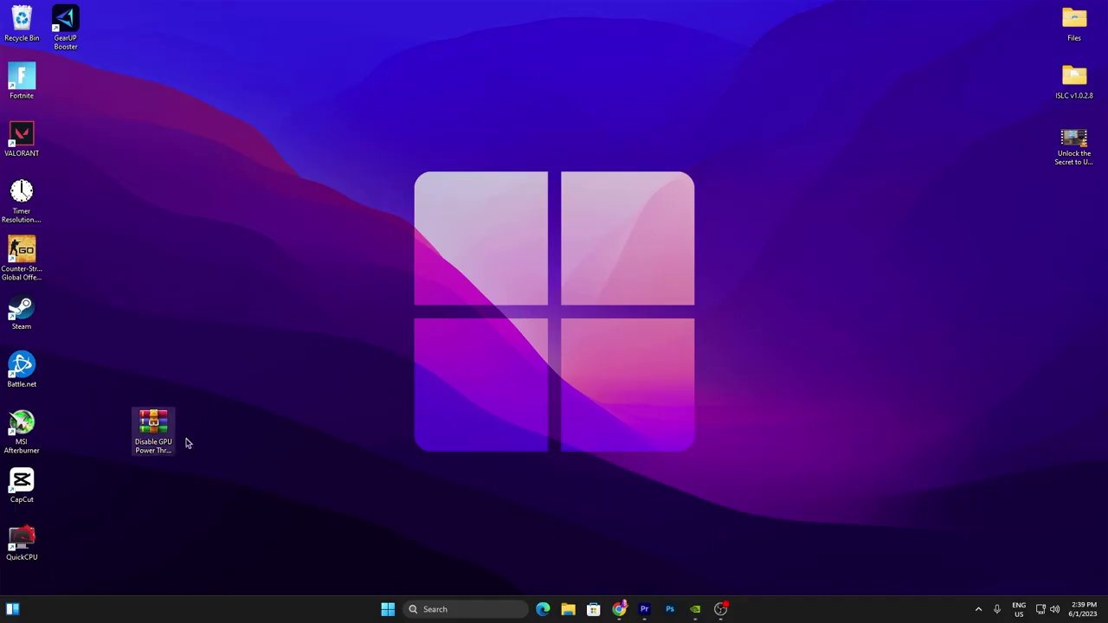
- Merge Disable GPU Power Throttle.reg from the archive into the registry and close WinRAR
{"action": "left_click_drag", "start_coordinate": [177, 434], "coordinate": [351, 208]}
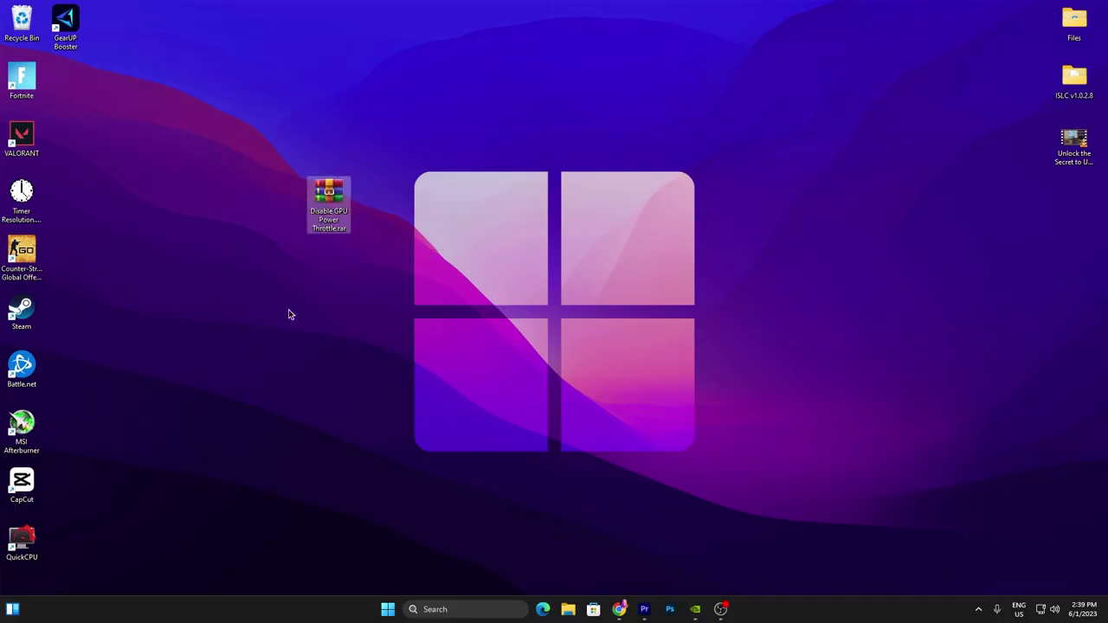
{"action": "double_click", "coordinate": [331, 192]}
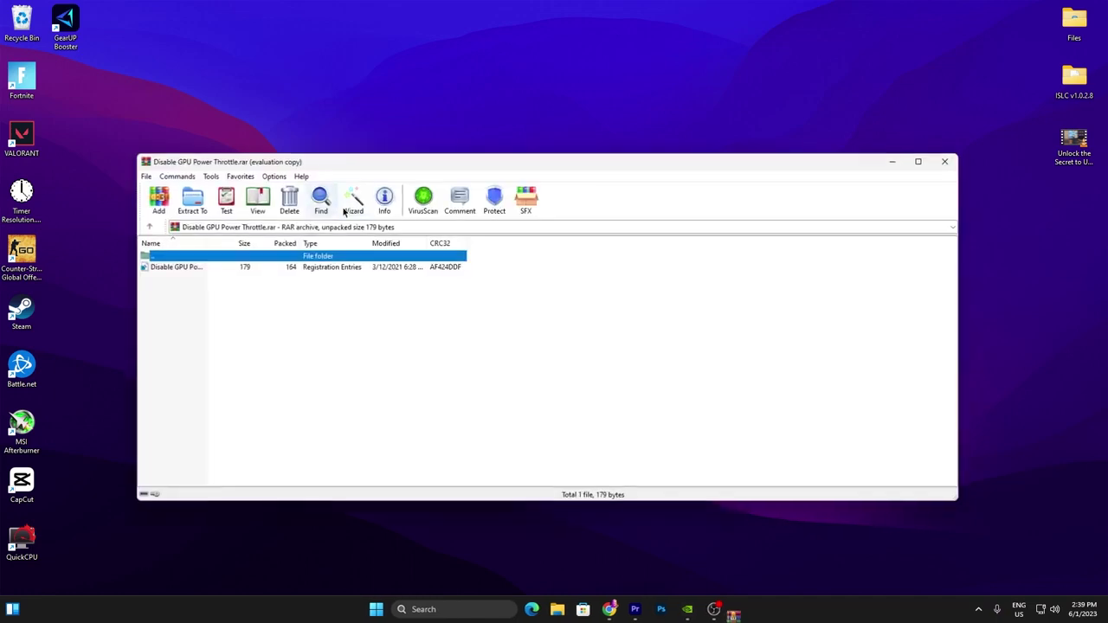
{"action": "double_click", "coordinate": [180, 270]}
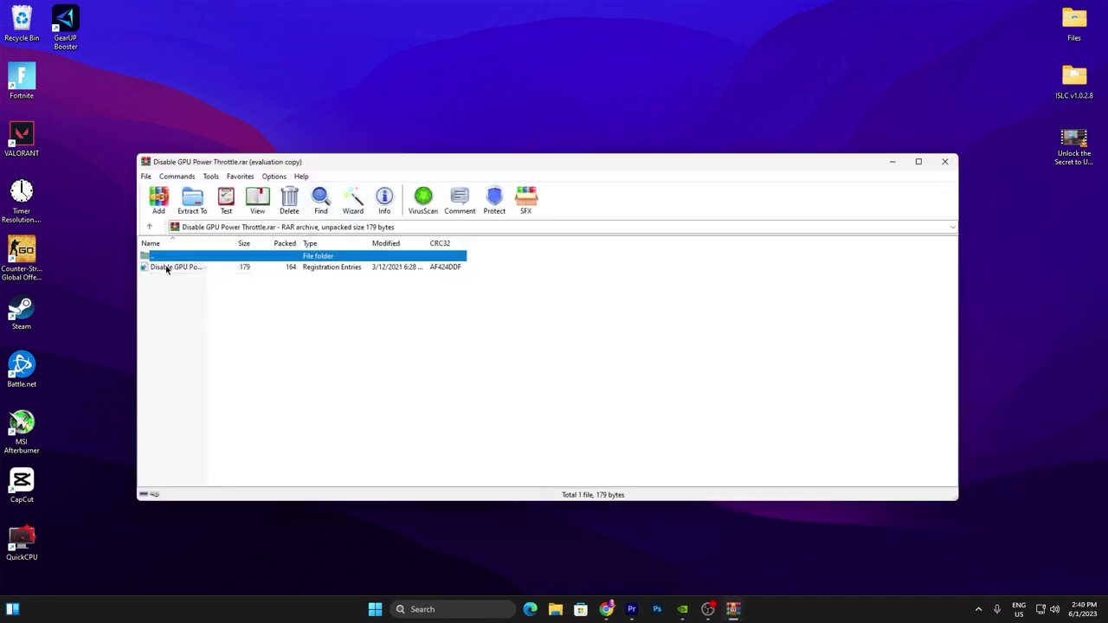
{"action": "left_click", "coordinate": [639, 321]}
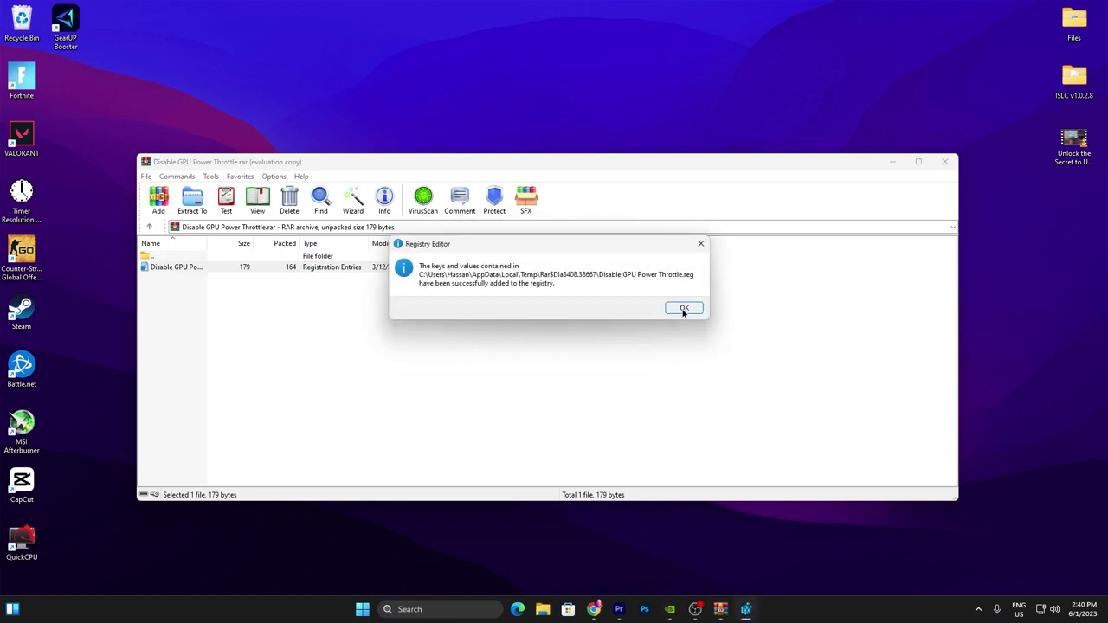
{"action": "left_click", "coordinate": [683, 309]}
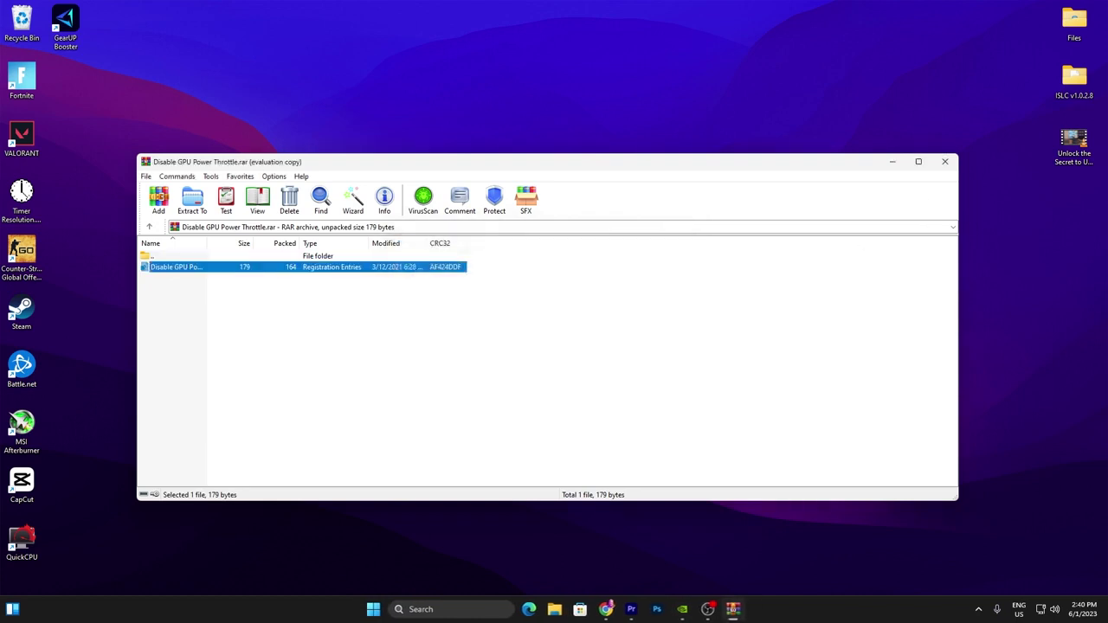
{"action": "left_click", "coordinate": [947, 163]}
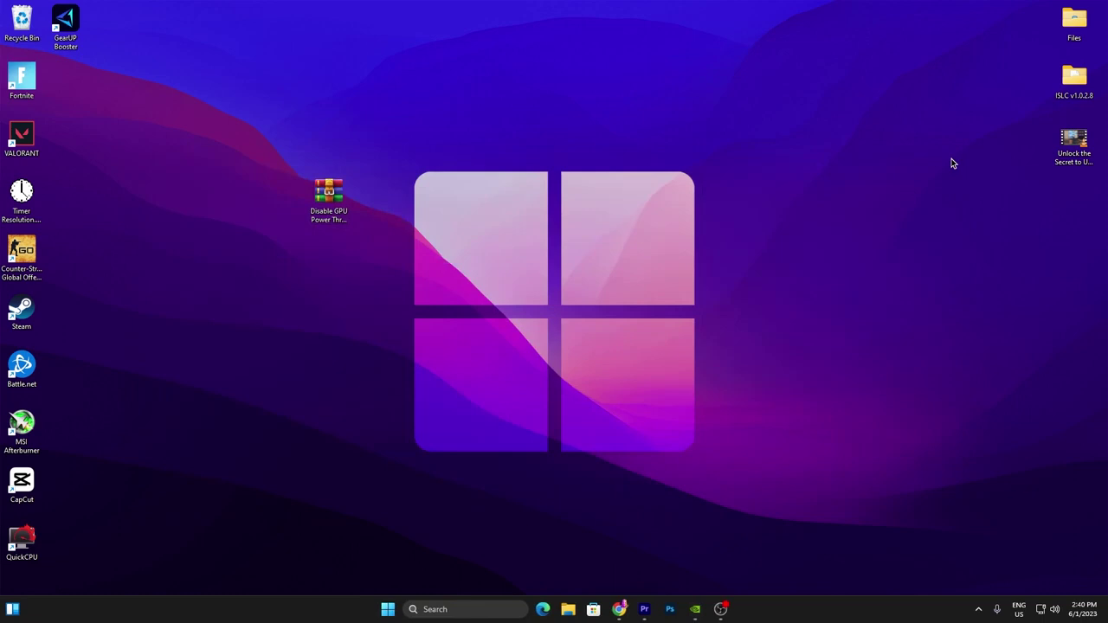
- Bring Chrome forward on the Best NVIDIA Control Panel Updated Settings for Gaming tab
{"action": "left_click", "coordinate": [620, 610]}
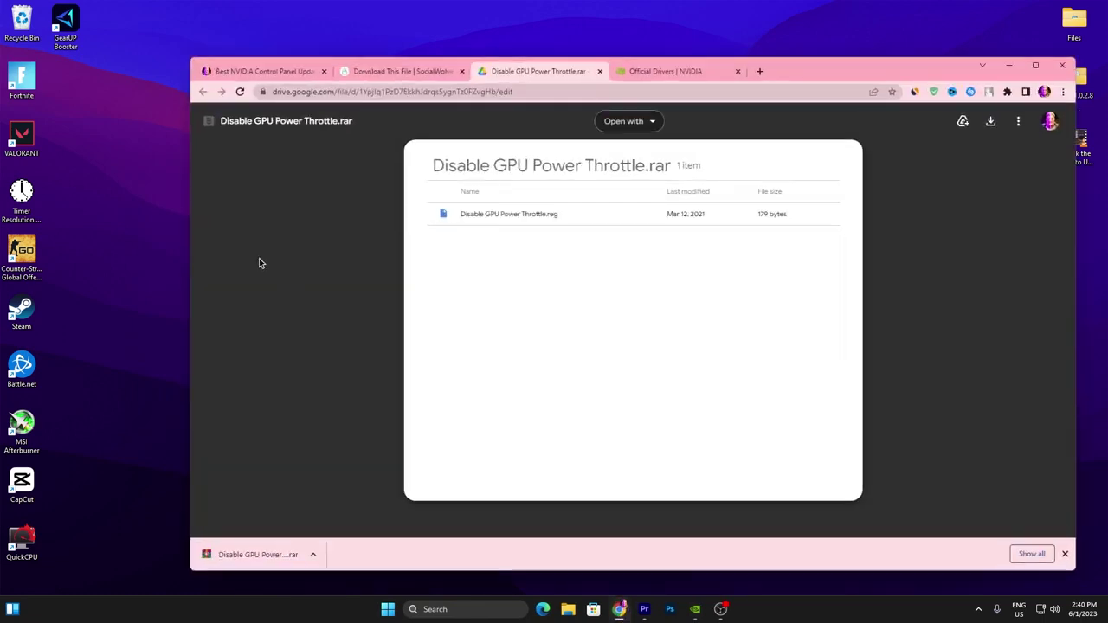
{"action": "left_click", "coordinate": [264, 72]}
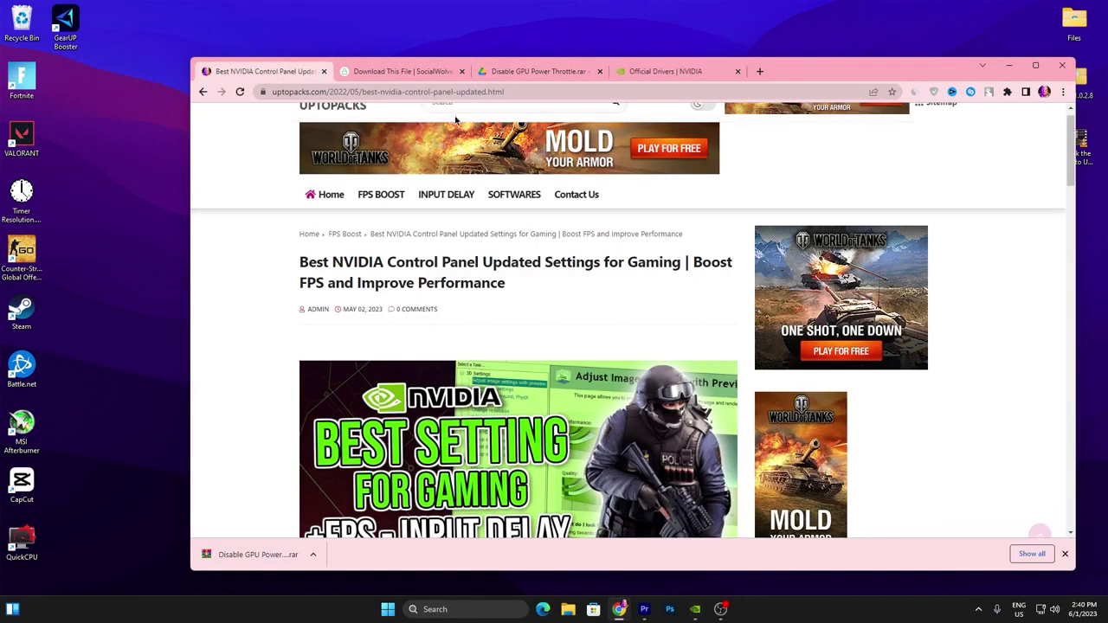
{"action": "scroll", "coordinate": [456, 116], "scroll_direction": "up", "scroll_amount": 1}
{"action": "left_click", "coordinate": [457, 123]}
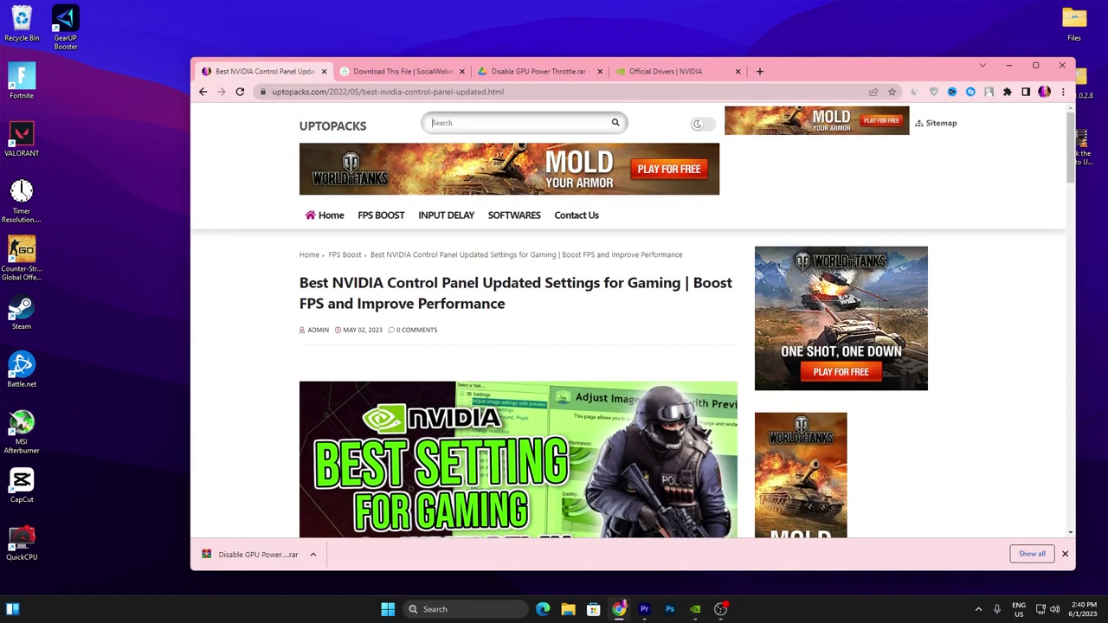
- Search the site for 'msi' and reach the MSI Utility Tool download page
{"action": "type", "text": "msi"}
{"action": "key", "text": "Return"}
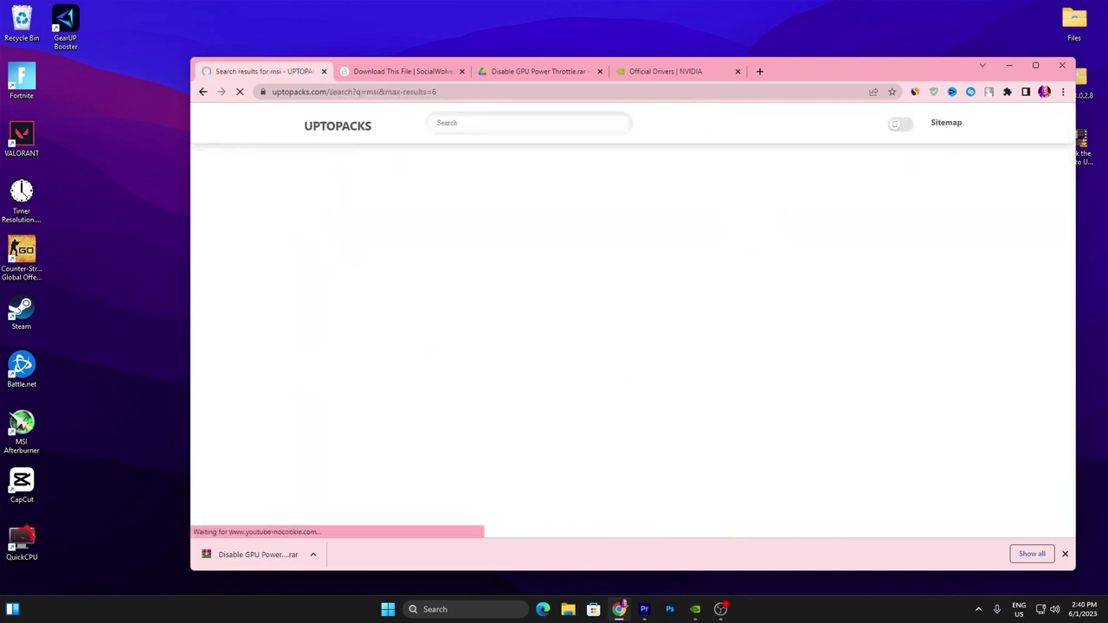
{"action": "scroll", "coordinate": [423, 234], "scroll_direction": "down", "scroll_amount": 3}
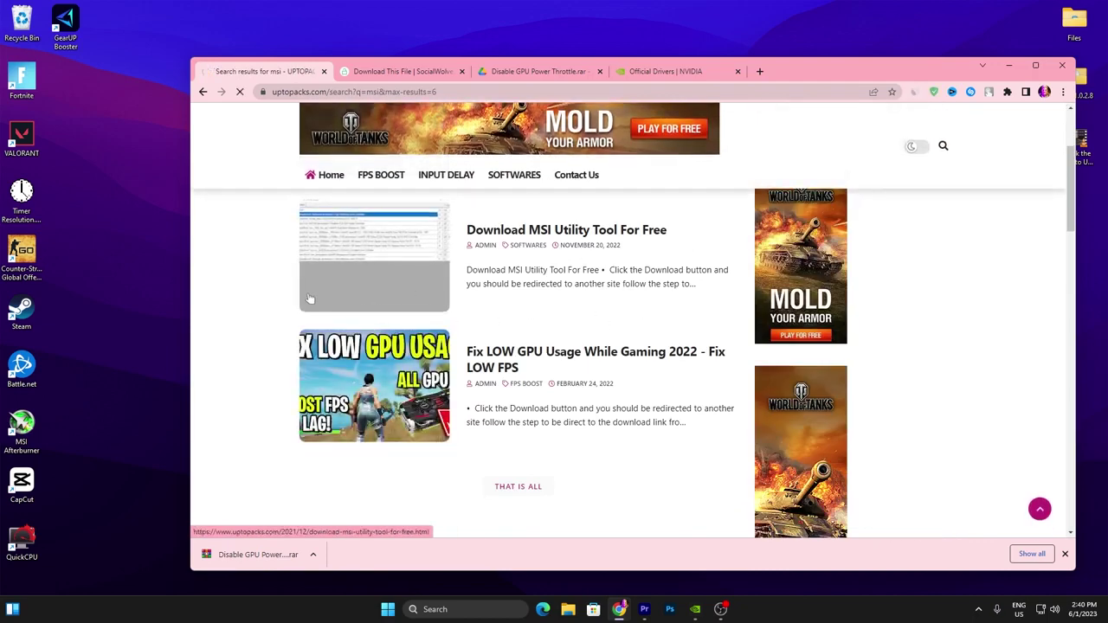
{"action": "left_click", "coordinate": [423, 277]}
{"action": "scroll", "coordinate": [563, 398], "scroll_direction": "down", "scroll_amount": 3}
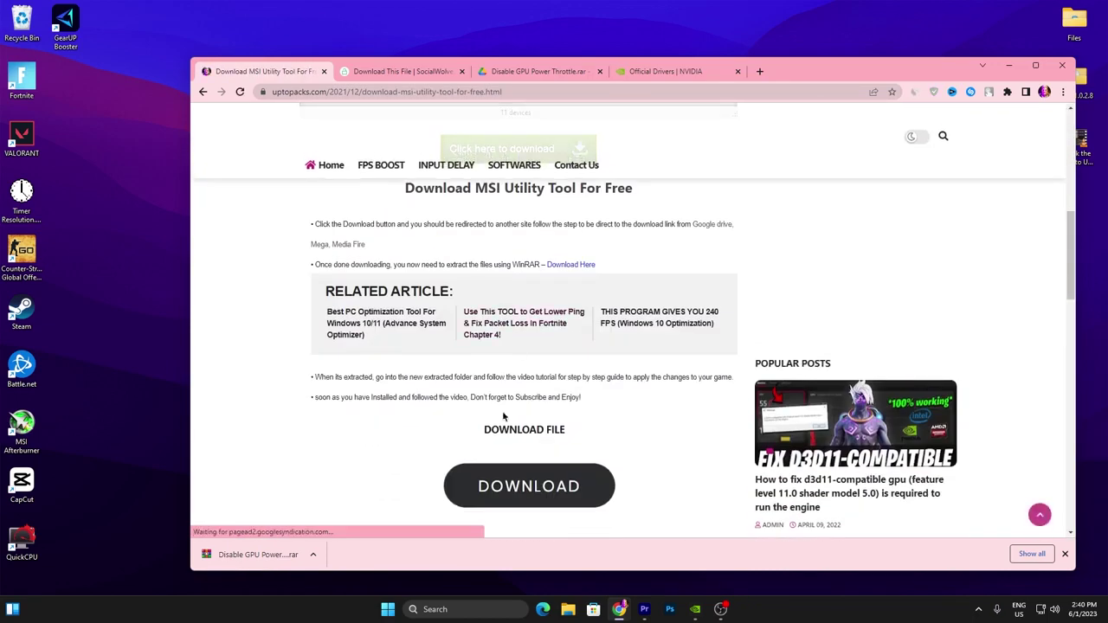
{"action": "left_click", "coordinate": [520, 504]}
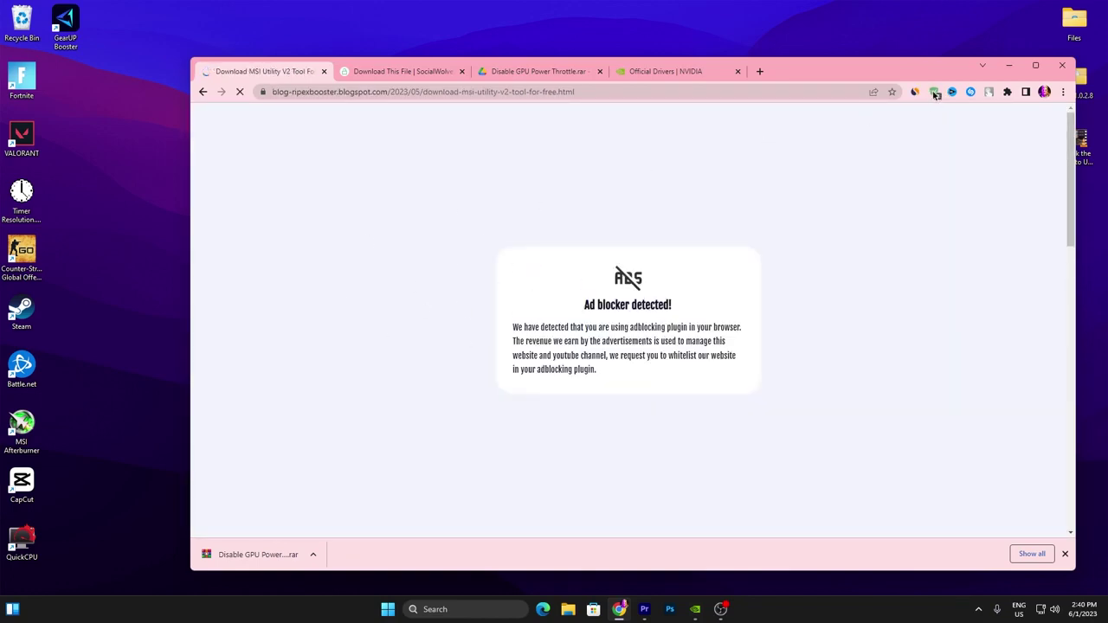
- Disable AdGuard for the page and download MSI_util_v2.zip from Google Drive
{"action": "left_click", "coordinate": [935, 94]}
{"action": "left_click", "coordinate": [844, 217]}
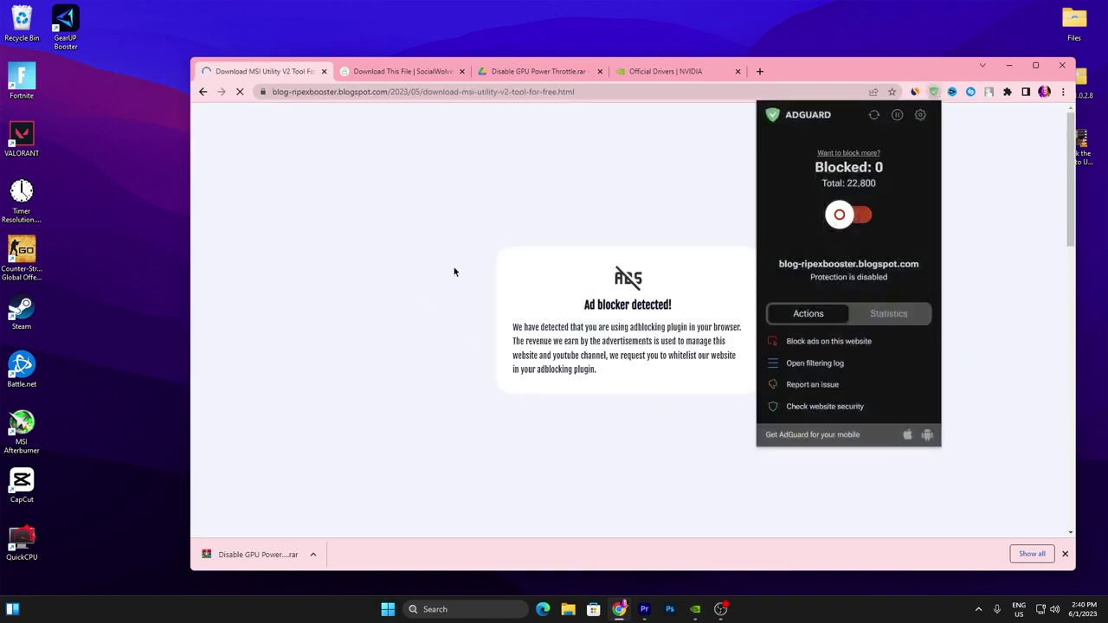
{"action": "scroll", "coordinate": [548, 338], "scroll_direction": "down", "scroll_amount": 5}
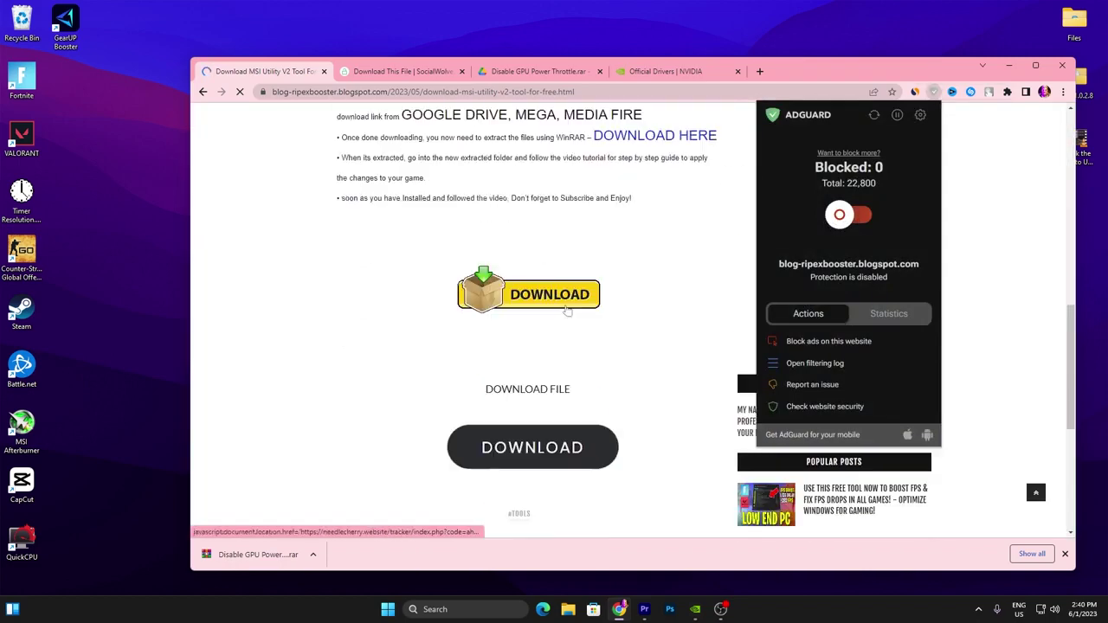
{"action": "left_click", "coordinate": [532, 376]}
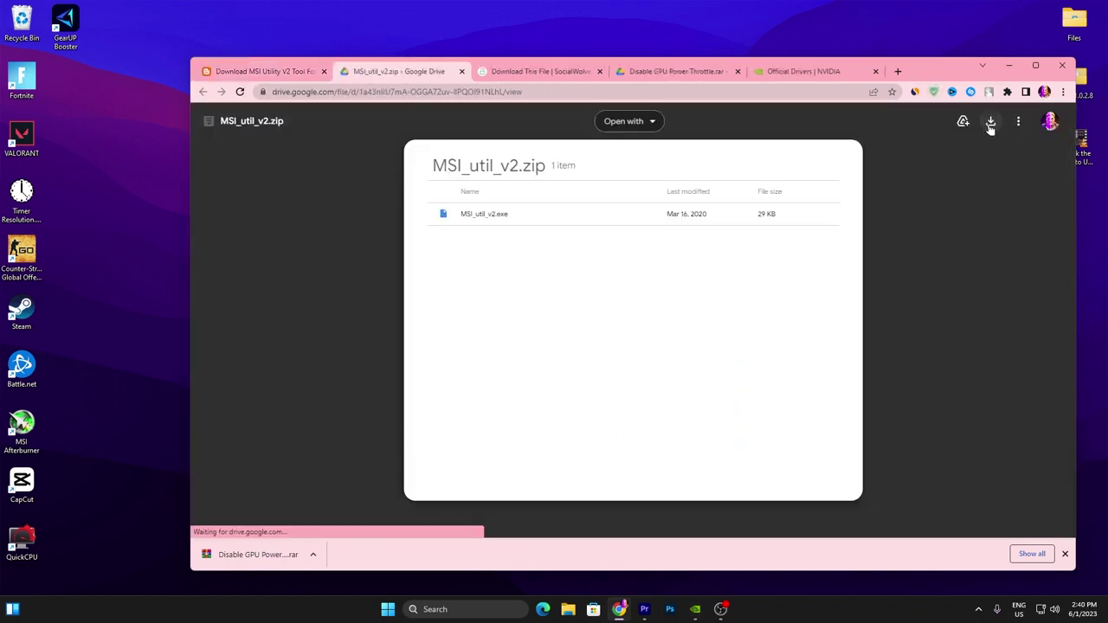
{"action": "left_click", "coordinate": [990, 123]}
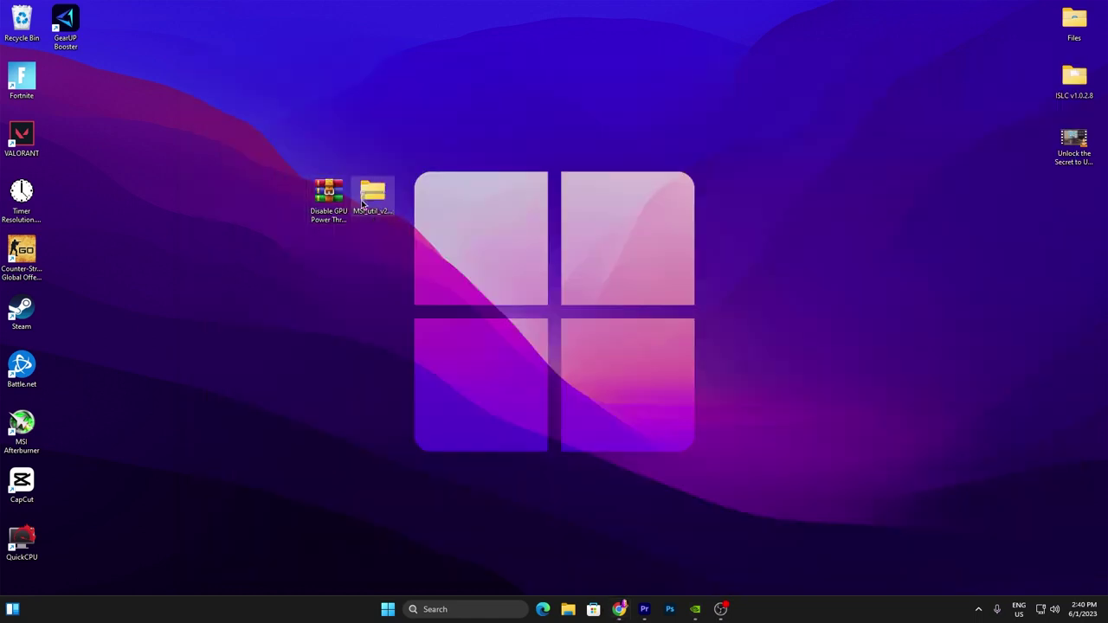
- Extract MSI_util_v2.exe to the desktop and run it as administrator
{"action": "double_click", "coordinate": [364, 205]}
{"action": "left_click_drag", "start_coordinate": [321, 196], "coordinate": [563, 57]}
{"action": "left_click", "coordinate": [910, 90]}
{"action": "left_click_drag", "start_coordinate": [65, 78], "coordinate": [285, 198]}
{"action": "right_click", "coordinate": [276, 198]}
{"action": "left_click", "coordinate": [291, 199]}
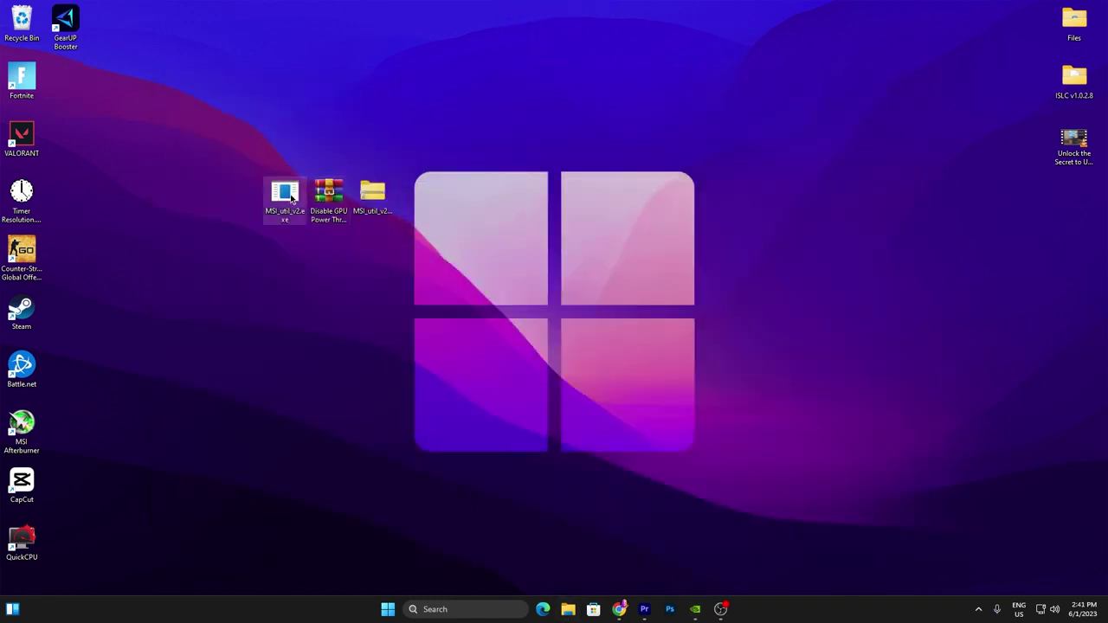
{"action": "right_click", "coordinate": [274, 196]}
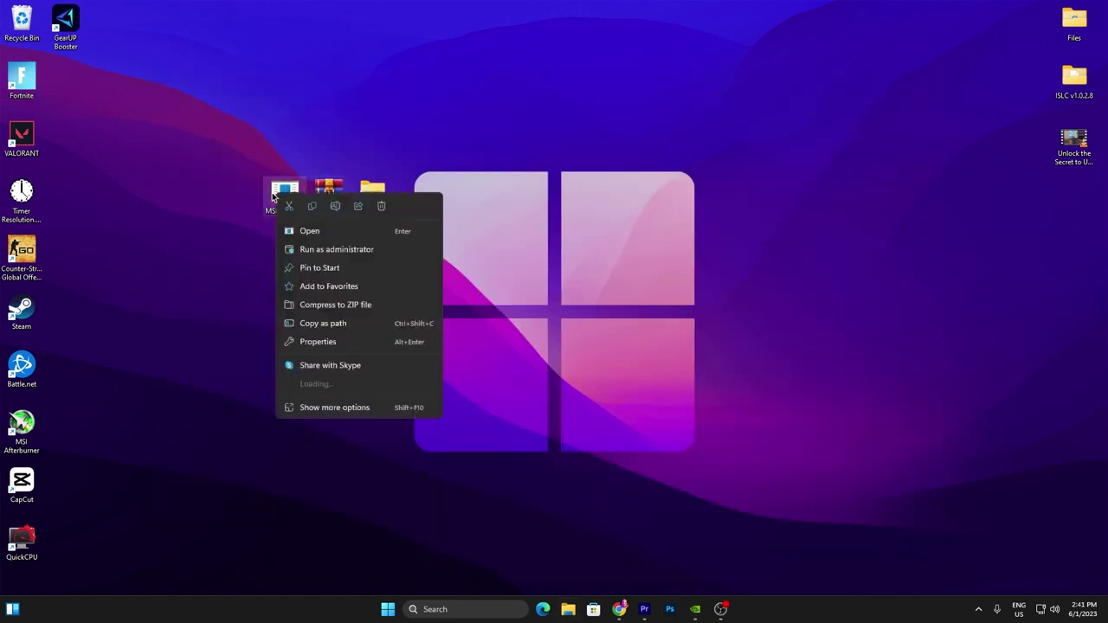
{"action": "left_click", "coordinate": [320, 249]}
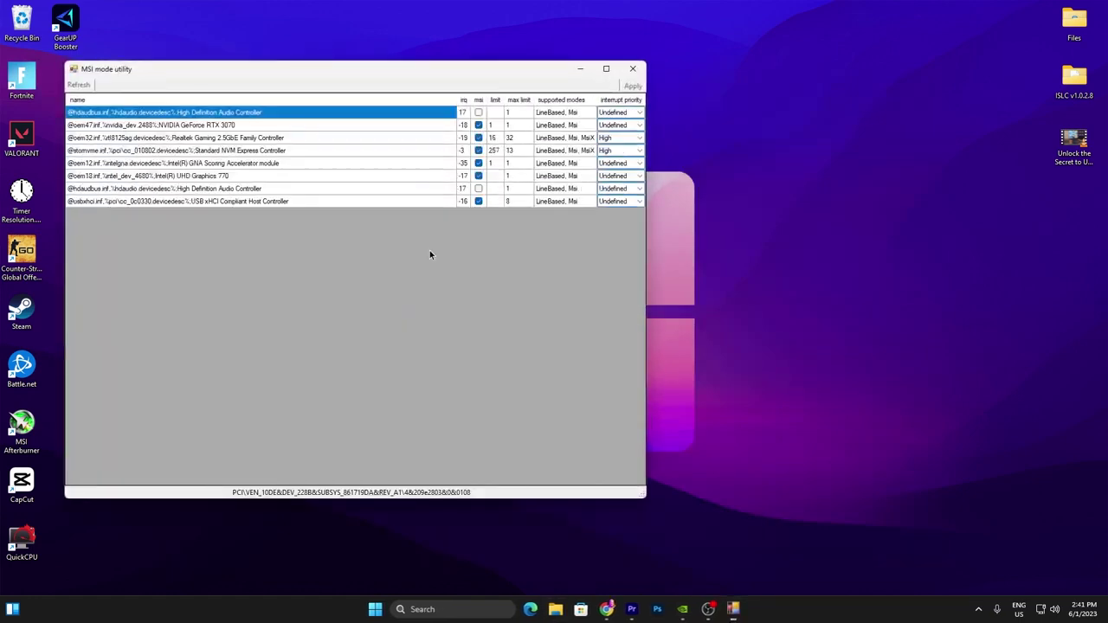
- Set the NVIDIA GeForce RTX 3070 interrupt priority to High and close the utility
{"action": "left_click_drag", "start_coordinate": [363, 68], "coordinate": [623, 78]}
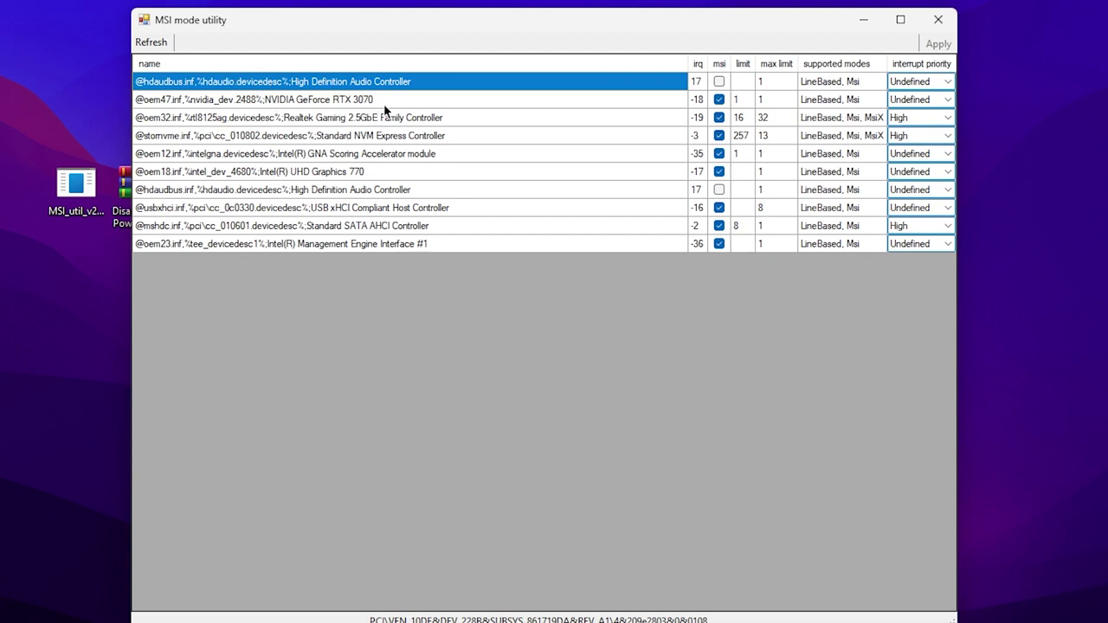
{"action": "left_click", "coordinate": [353, 98]}
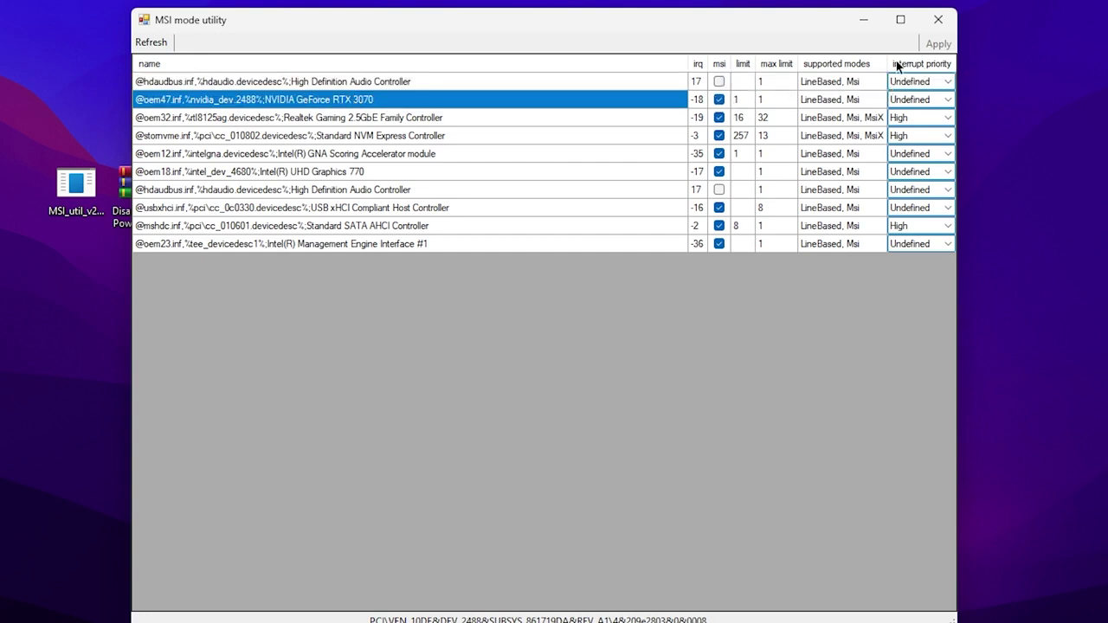
{"action": "left_click", "coordinate": [949, 100]}
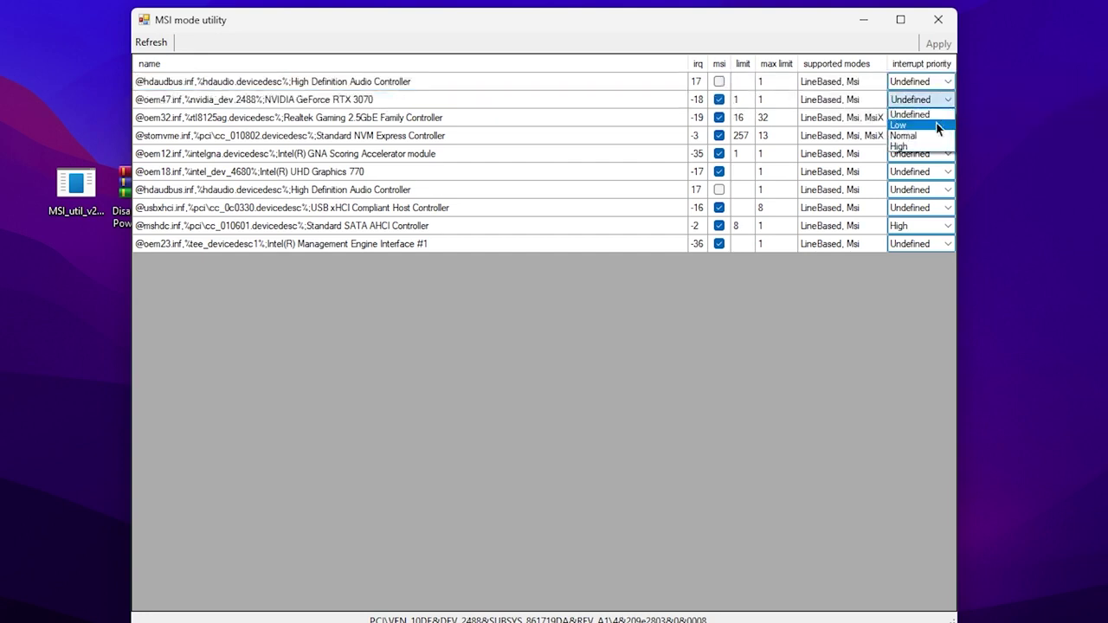
{"action": "left_click", "coordinate": [915, 146]}
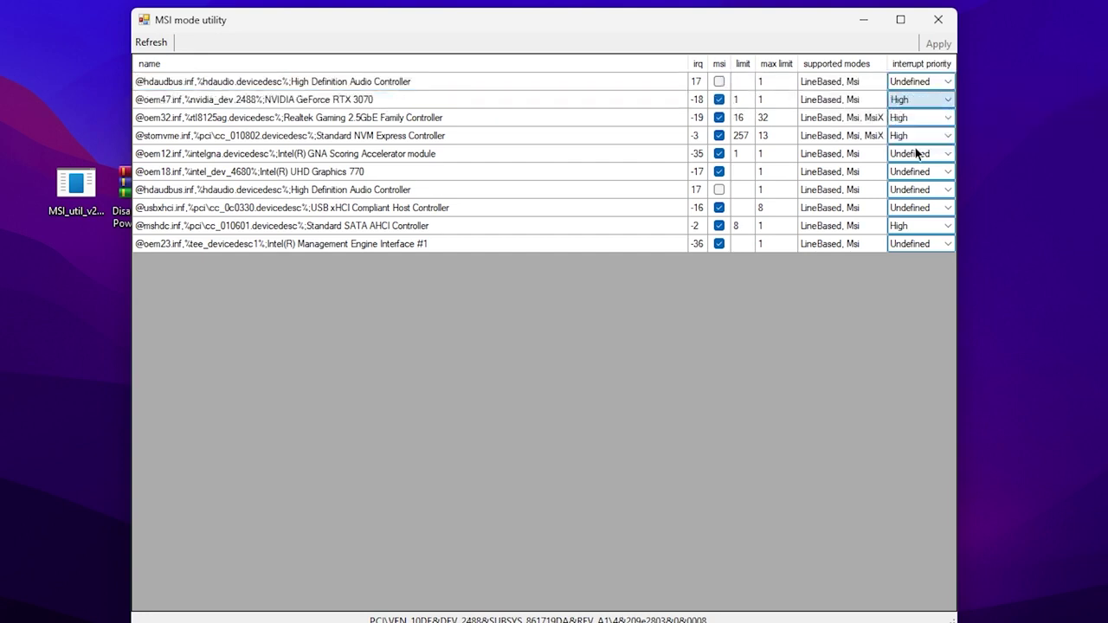
{"action": "left_click", "coordinate": [937, 22]}
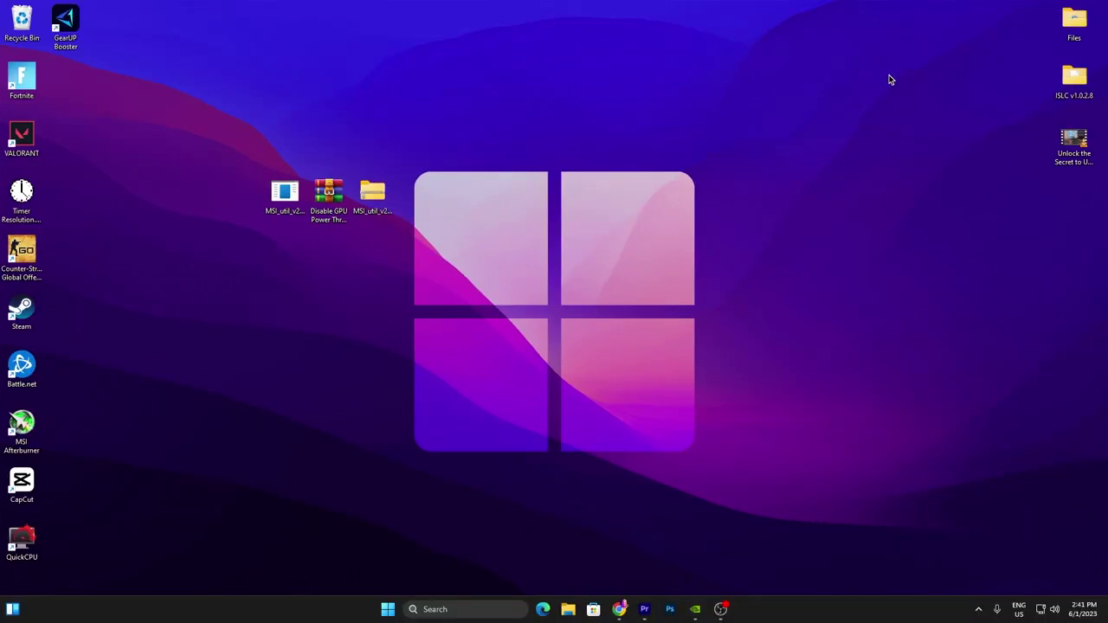
- Launch NVIDIA Control Panel from the desktop's extended context menu
{"action": "right_click", "coordinate": [783, 187]}
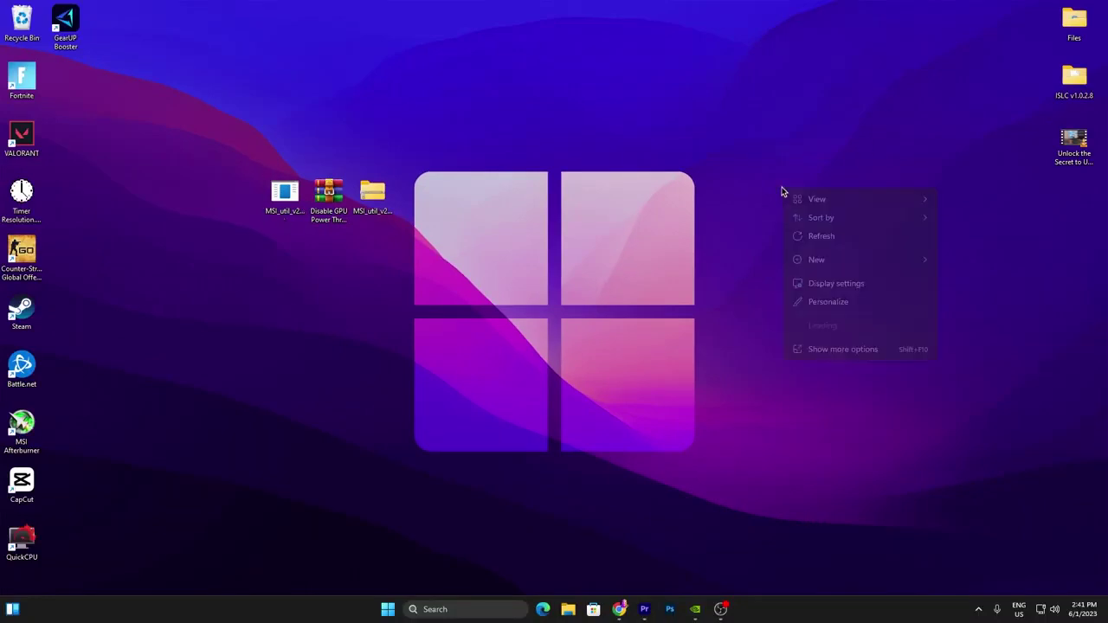
{"action": "left_click", "coordinate": [842, 352]}
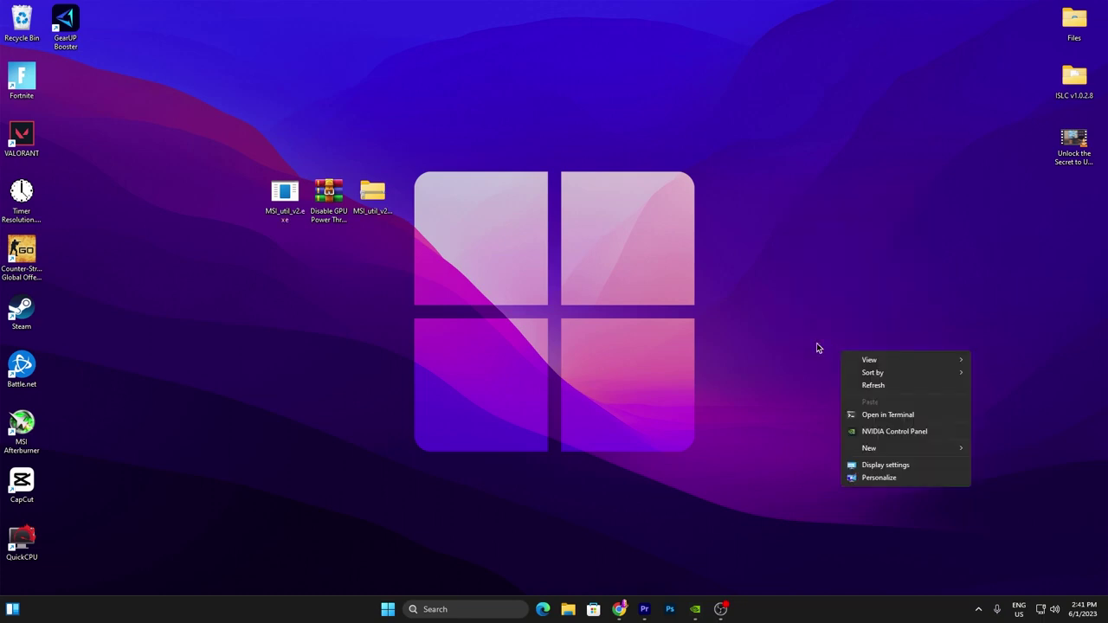
{"action": "left_click", "coordinate": [874, 433]}
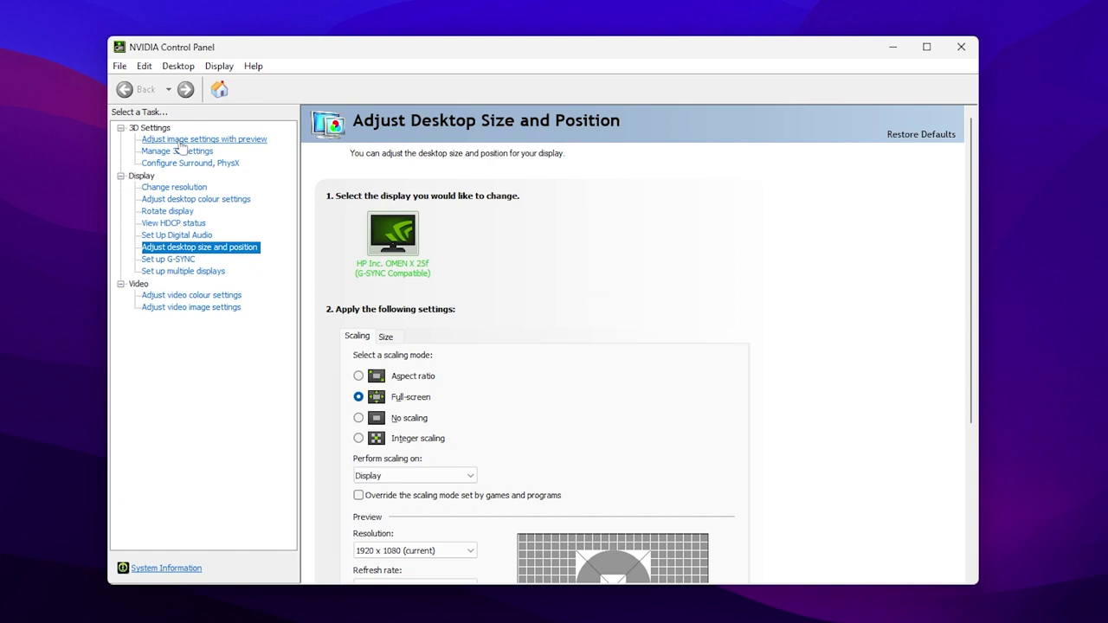
- Review the Manage 3D settings Global Settings list, then go to Adjust desktop size and position
{"action": "left_click", "coordinate": [181, 139]}
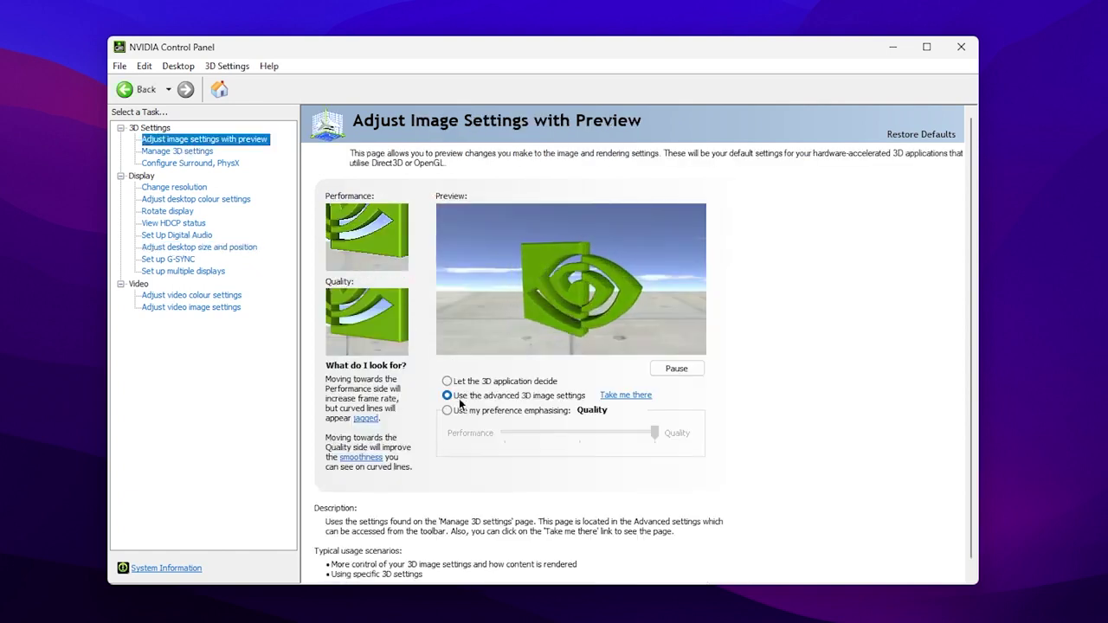
{"action": "left_click", "coordinate": [164, 151]}
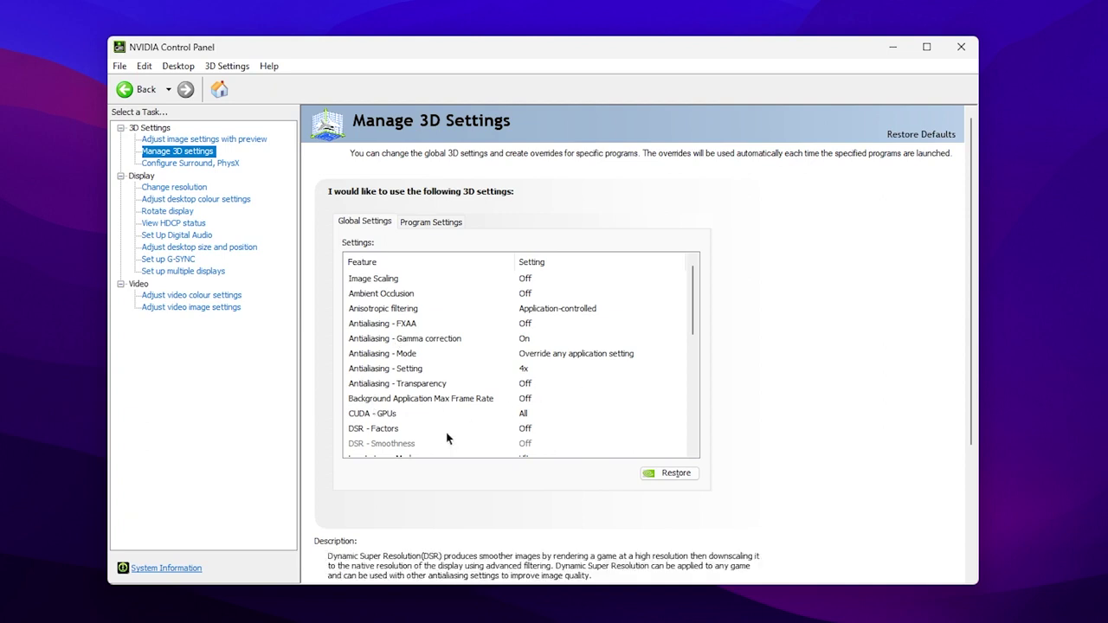
{"action": "scroll", "coordinate": [447, 437], "scroll_direction": "down", "scroll_amount": 1}
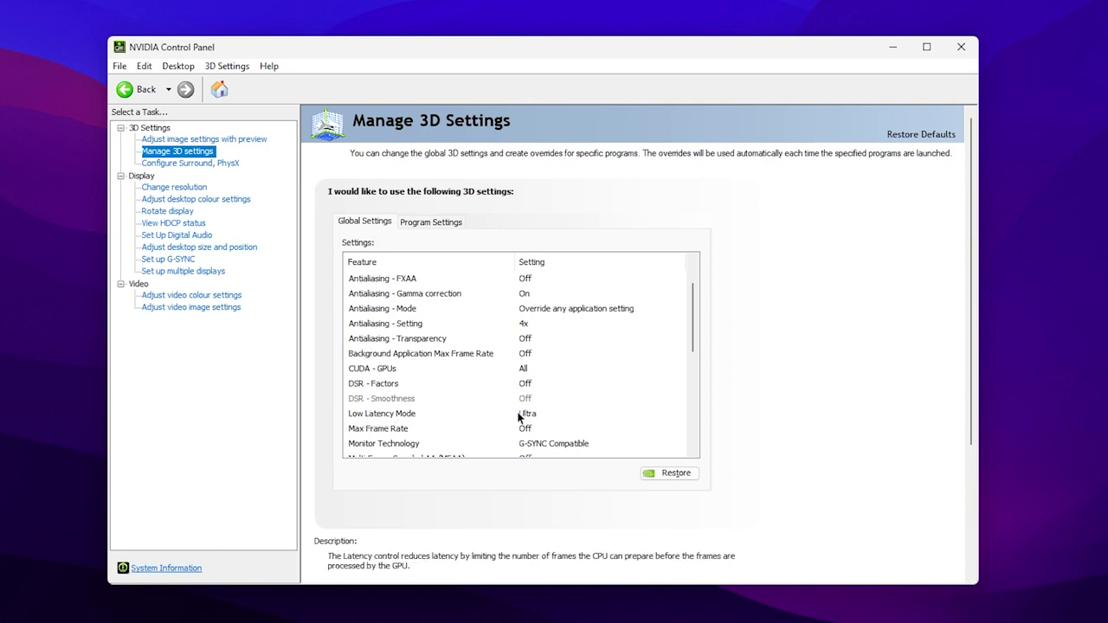
{"action": "scroll", "coordinate": [519, 381], "scroll_direction": "down", "scroll_amount": 2}
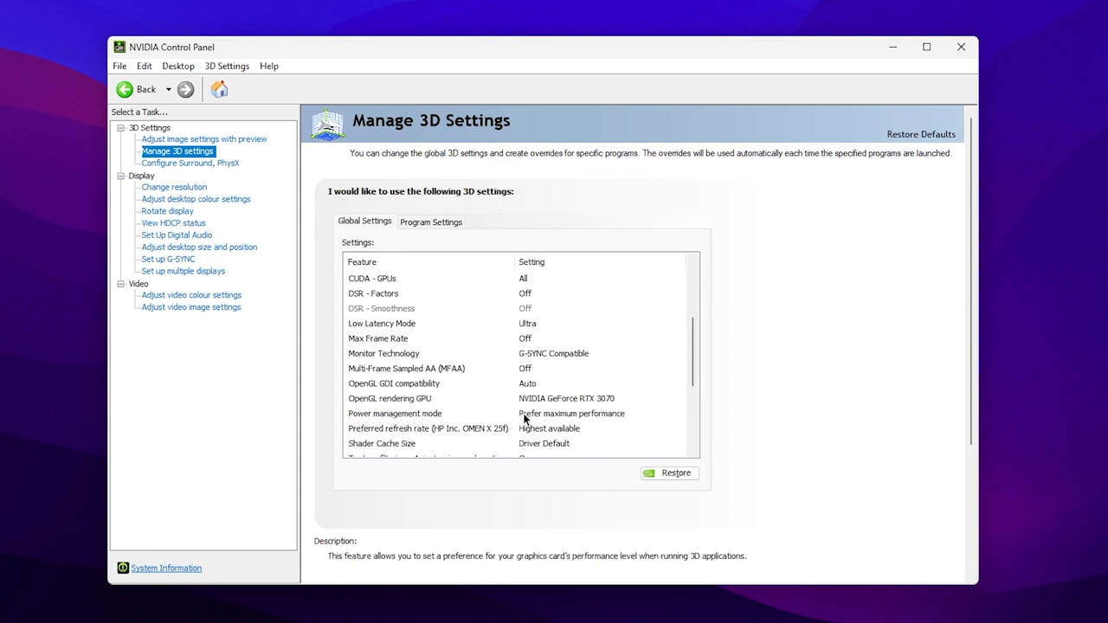
{"action": "scroll", "coordinate": [606, 348], "scroll_direction": "down", "scroll_amount": 2}
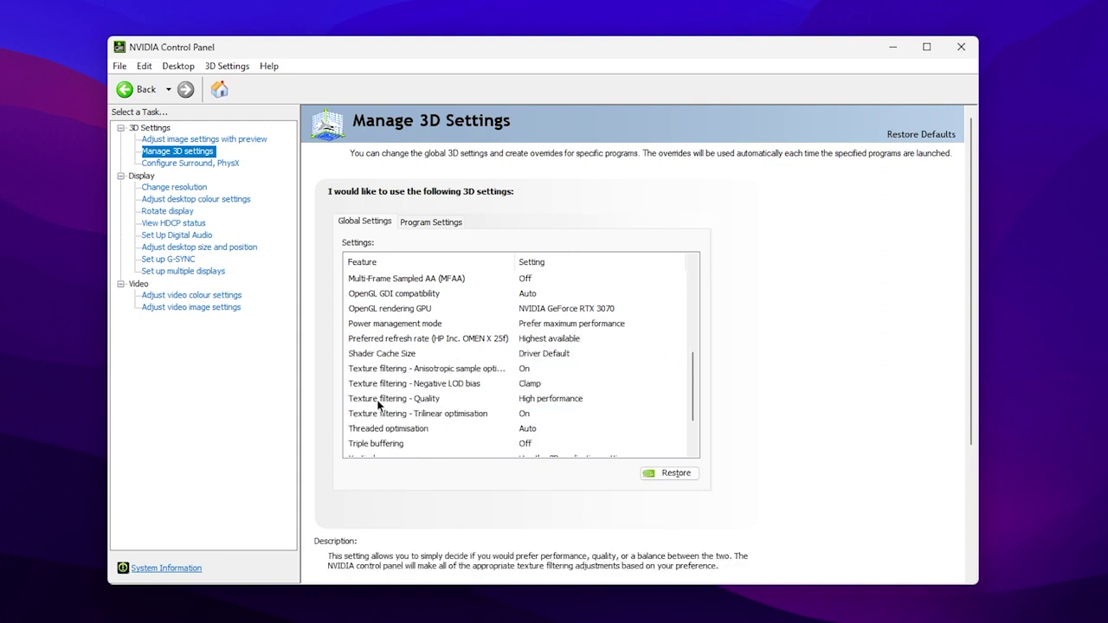
{"action": "scroll", "coordinate": [589, 400], "scroll_direction": "down", "scroll_amount": 2}
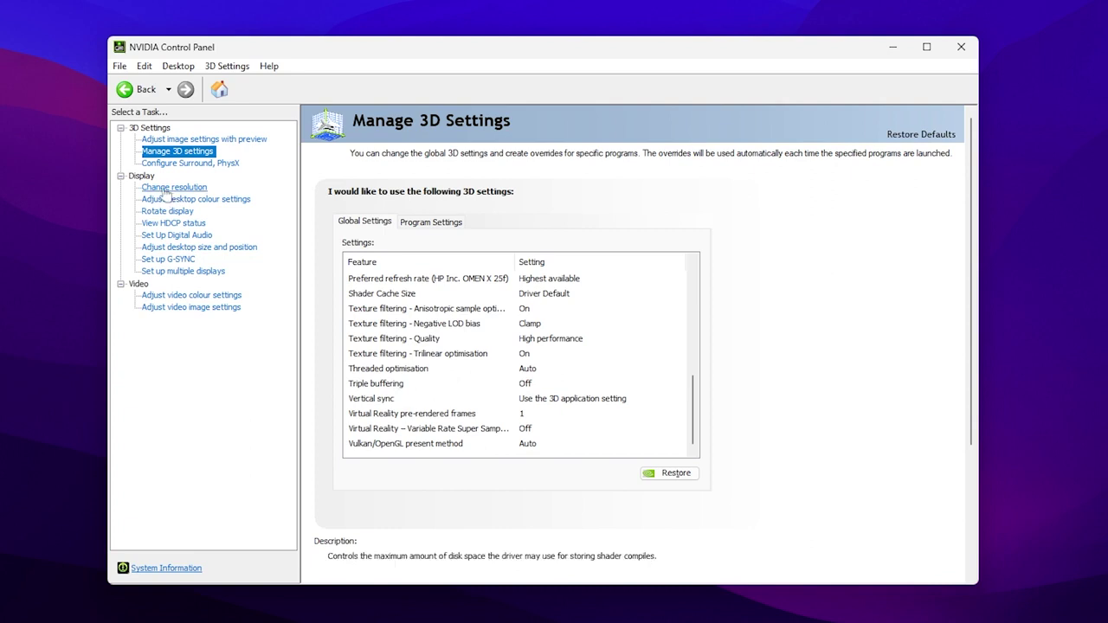
{"action": "left_click", "coordinate": [192, 248]}
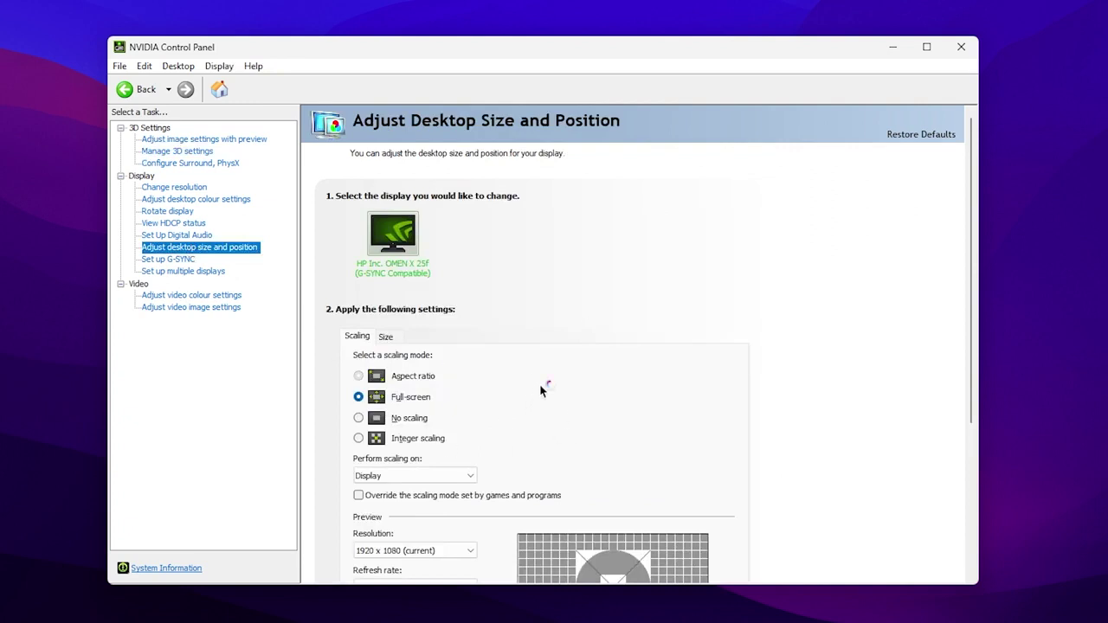
- Verify Full-screen scaling at 1920 x 1080, 240Hz in Adjust Desktop Size and Position, then exit NVIDIA Control Panel
{"action": "scroll", "coordinate": [783, 342], "scroll_direction": "down", "scroll_amount": 2}
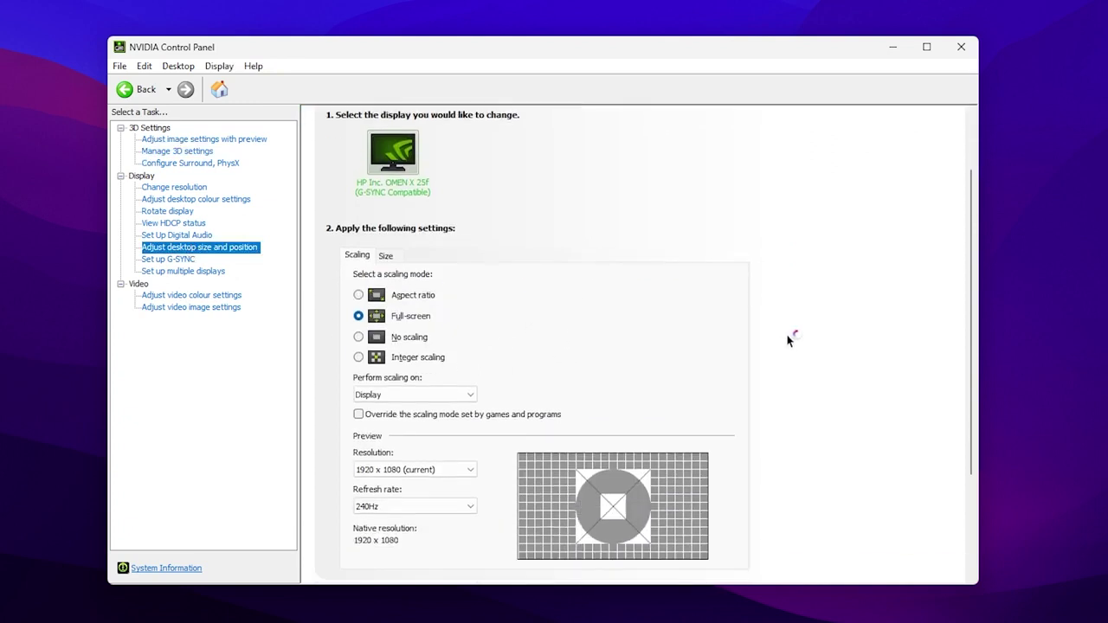
{"action": "scroll", "coordinate": [788, 338], "scroll_direction": "down", "scroll_amount": 2}
{"action": "scroll", "coordinate": [781, 467], "scroll_direction": "down", "scroll_amount": 1}
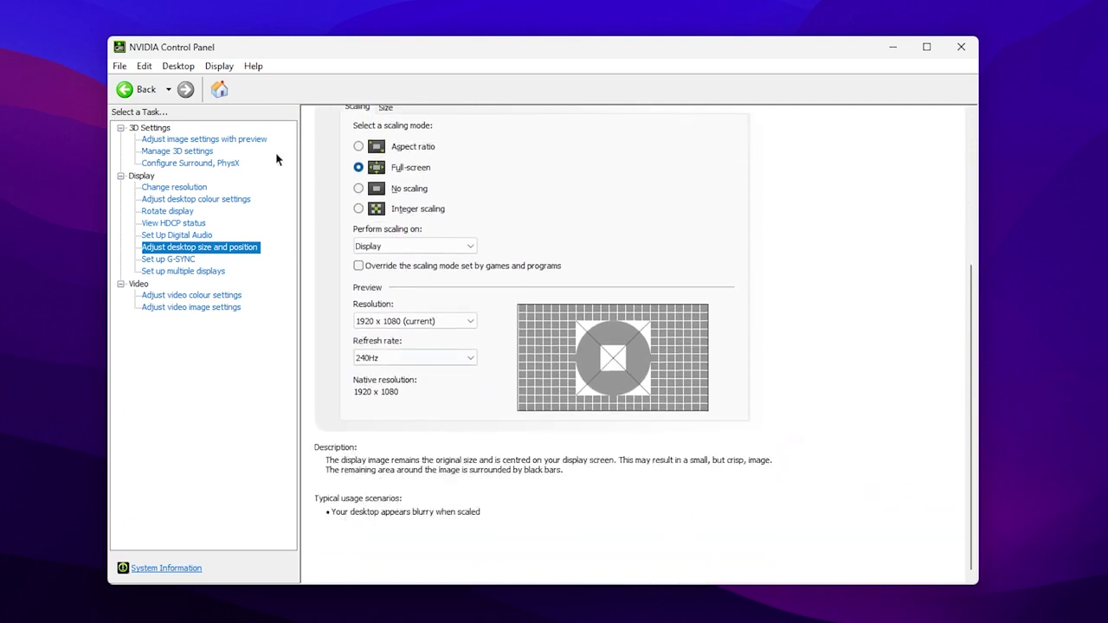
{"action": "left_click", "coordinate": [960, 47]}
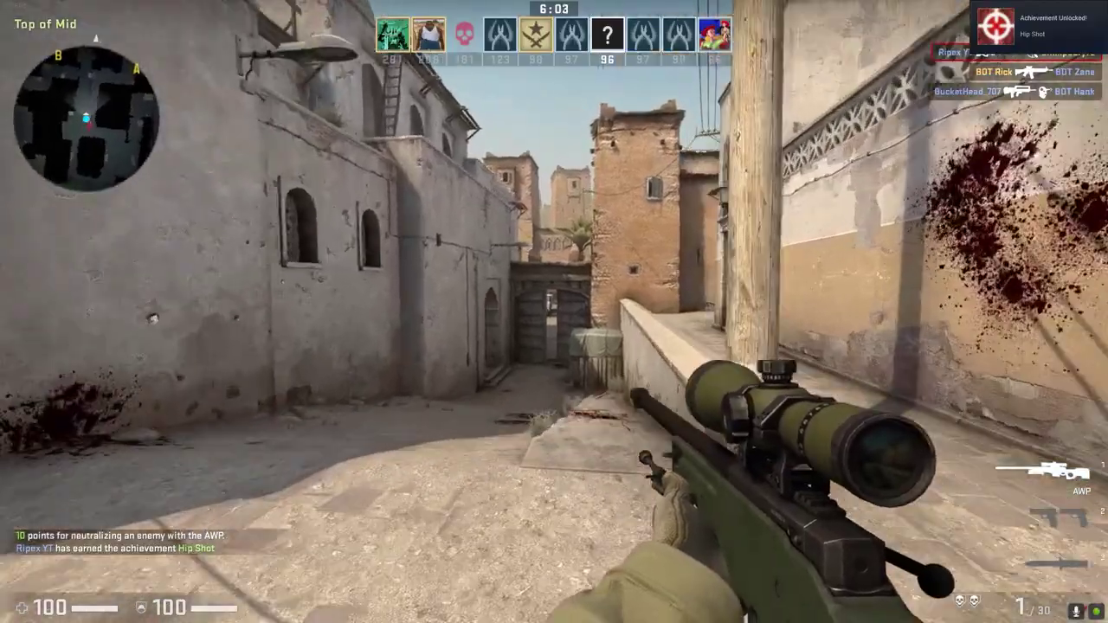